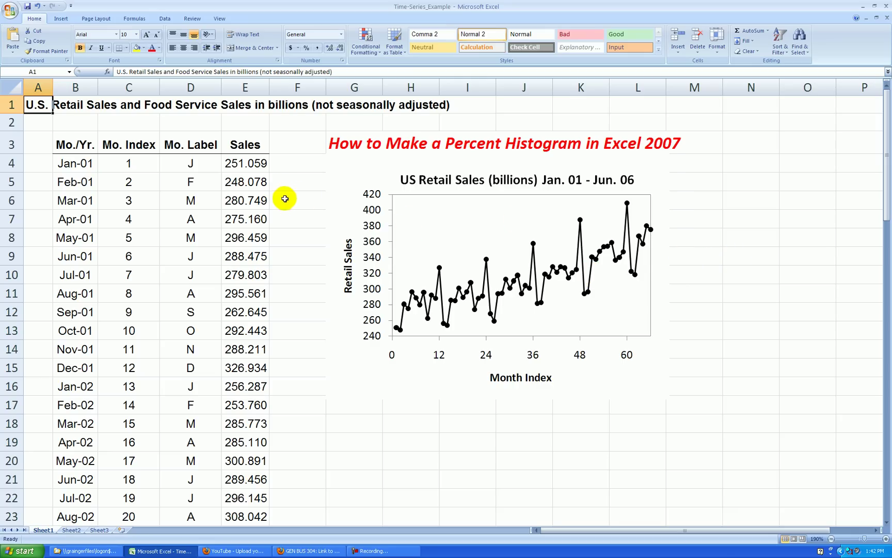
Copy the Sales column on Sheet1, E3 through E69.
drag(248, 143, 250, 180)
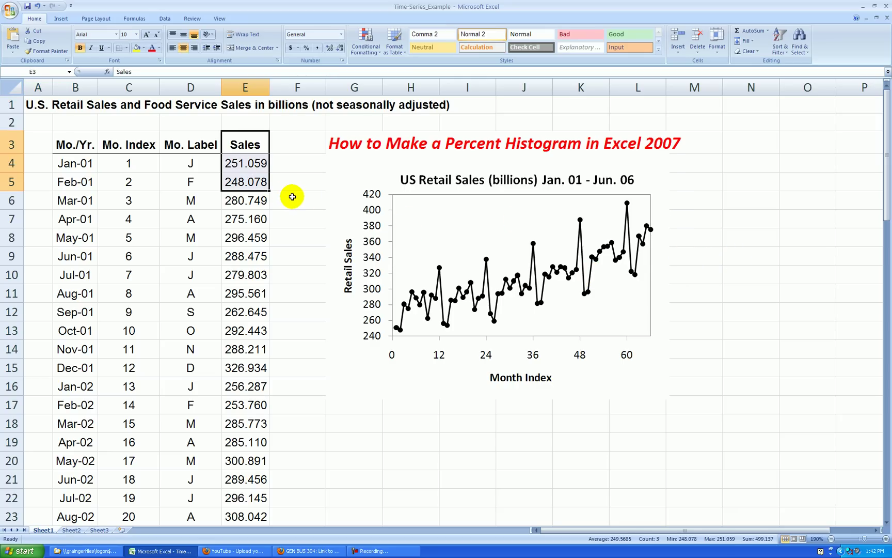
key(ctrl+shift+Down)
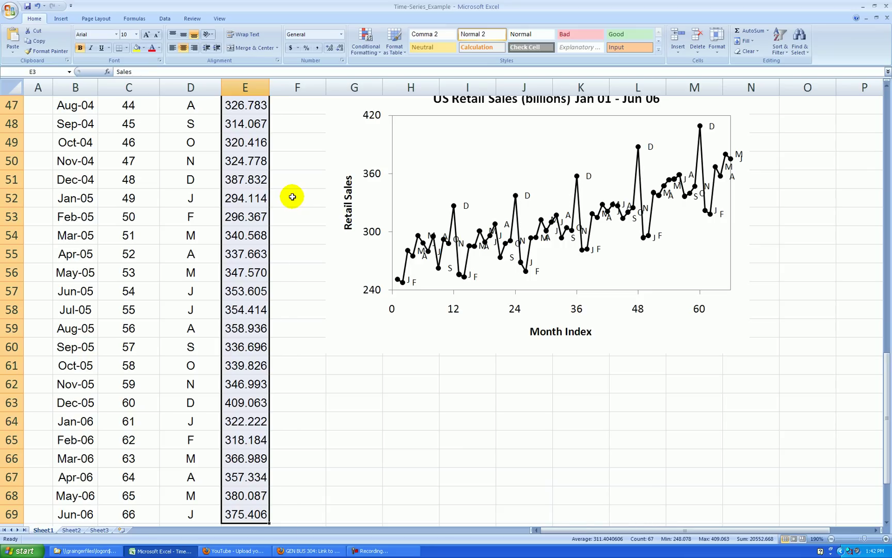
key(ctrl+c)
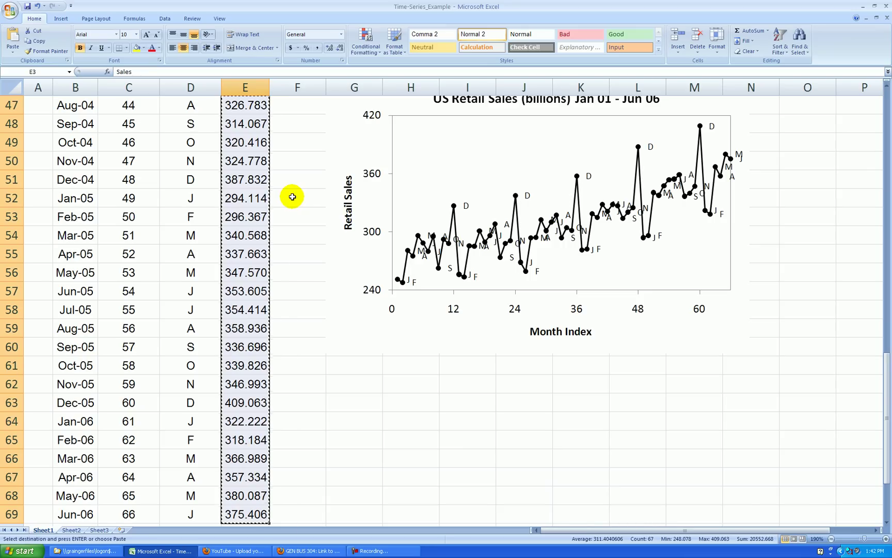
Paste the Sales values into column A of Sheet2.
click(72, 530)
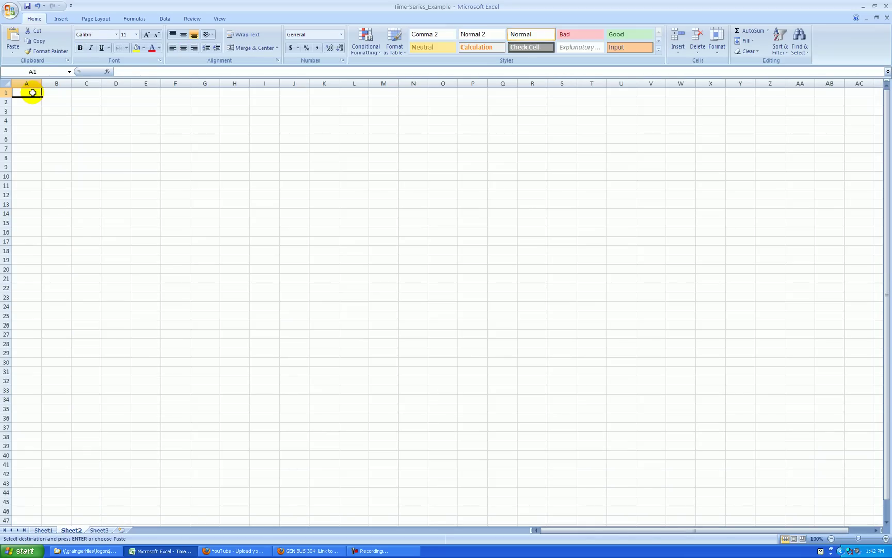
key(ctrl+v)
scroll(100, 189, up, 7)
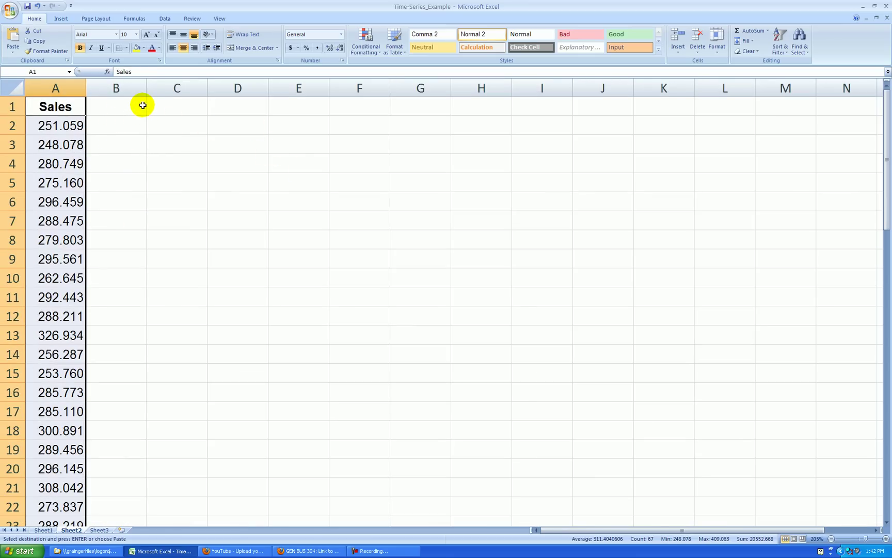
Sort the pasted values ascending, from 248.078 up to 409.063.
click(166, 18)
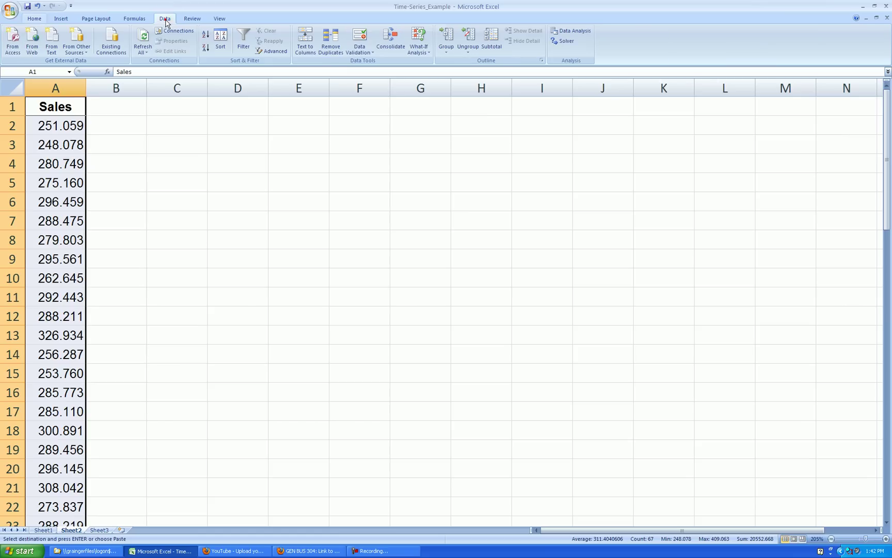
click(205, 39)
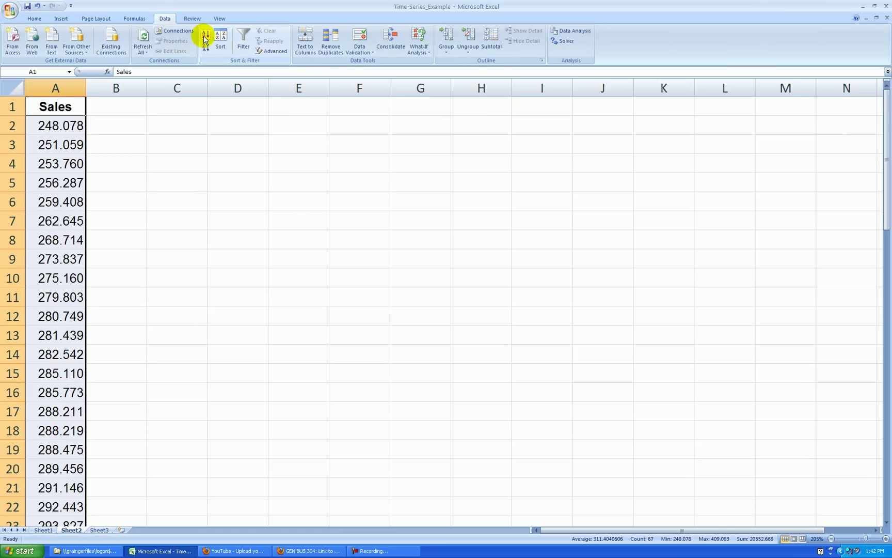
scroll(205, 39, up, 2)
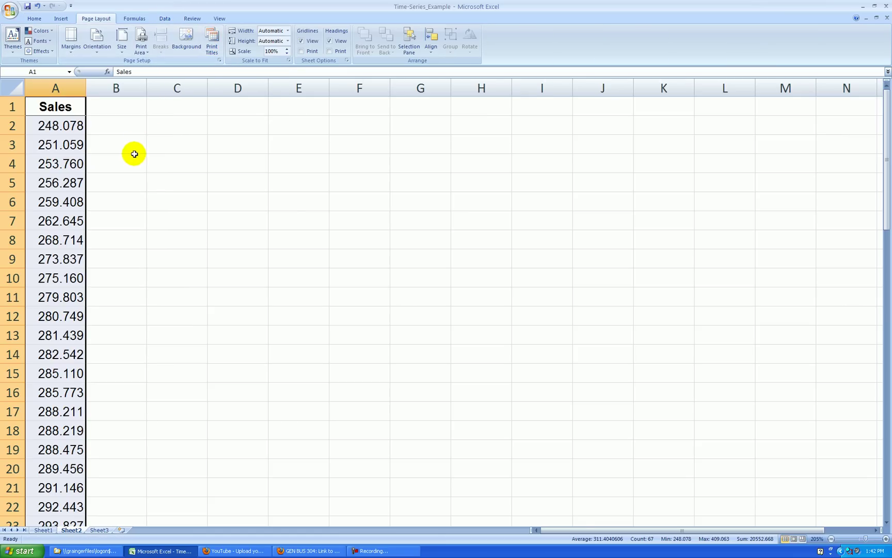
scroll(135, 147, down, 18)
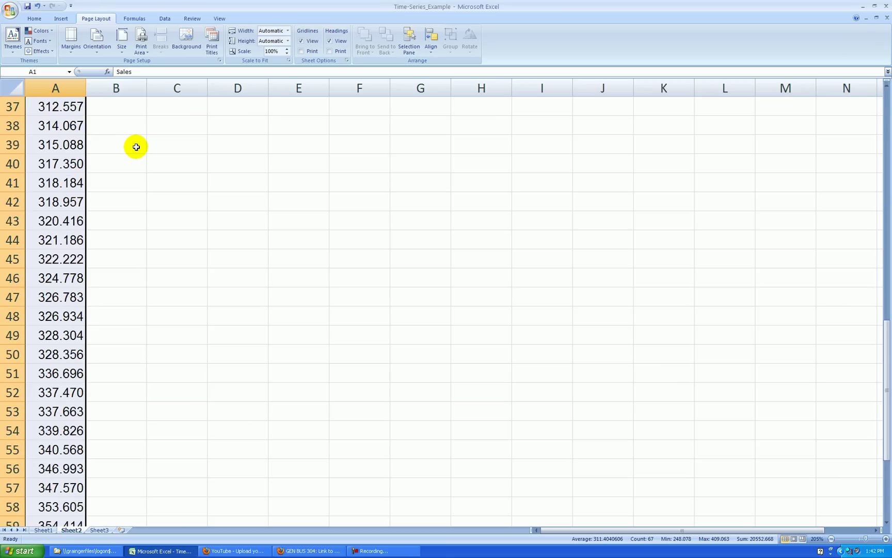
scroll(136, 147, up, 4)
scroll(136, 146, up, 14)
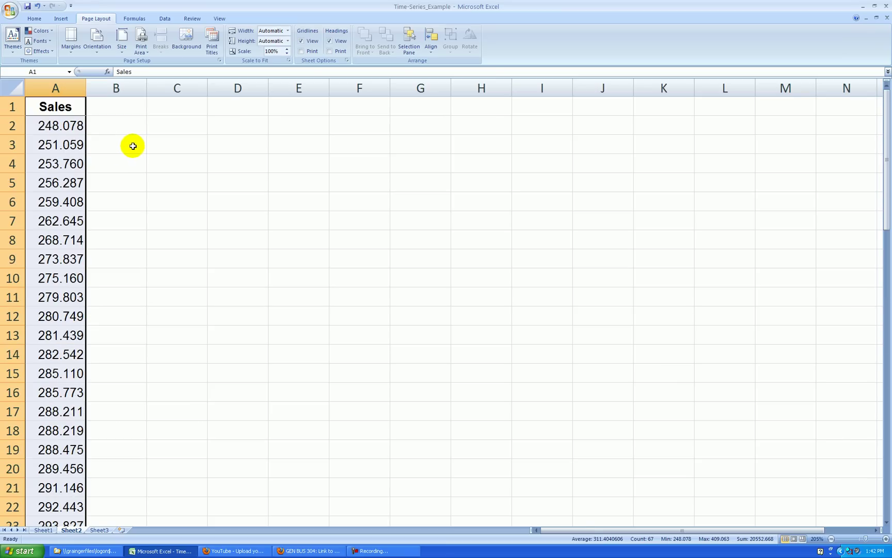
click(72, 133)
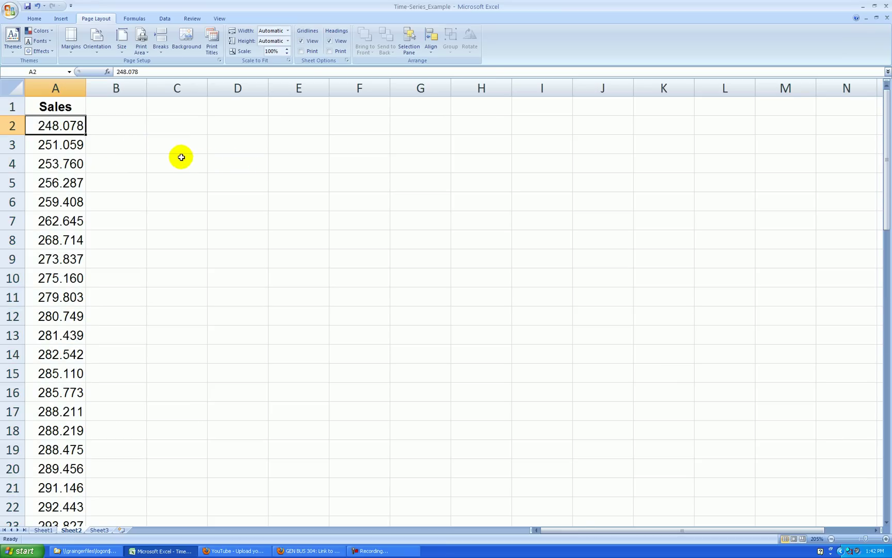
scroll(181, 157, down, 20)
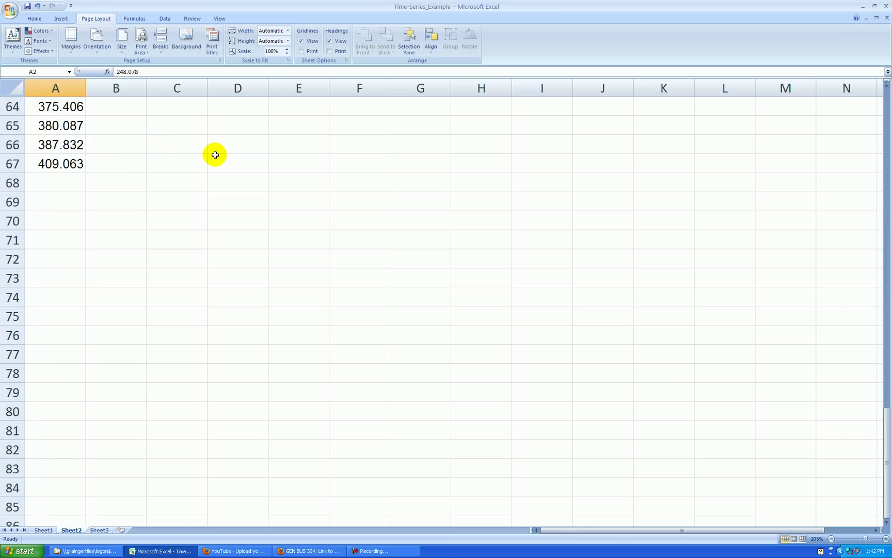
key(ctrl+Home)
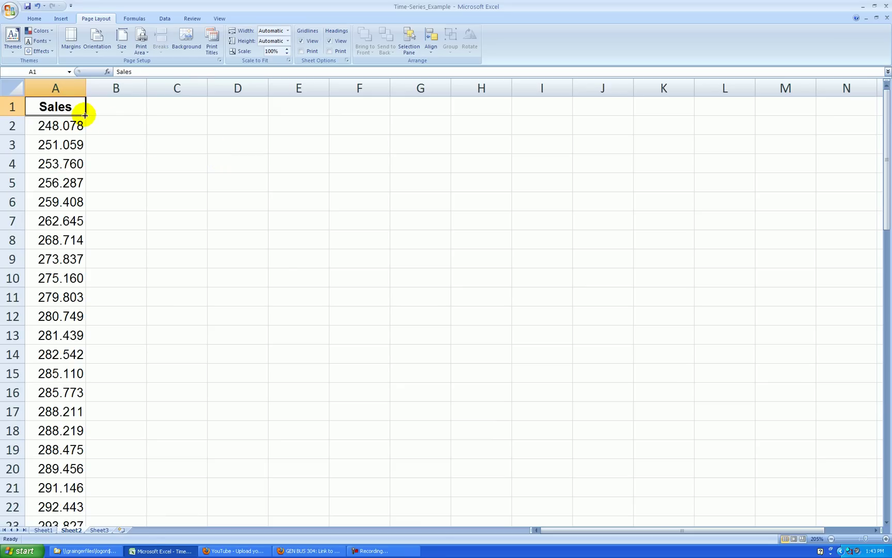
Copy the Sales header into B1 and rename it Bin.
drag(85, 115, 149, 119)
click(116, 110)
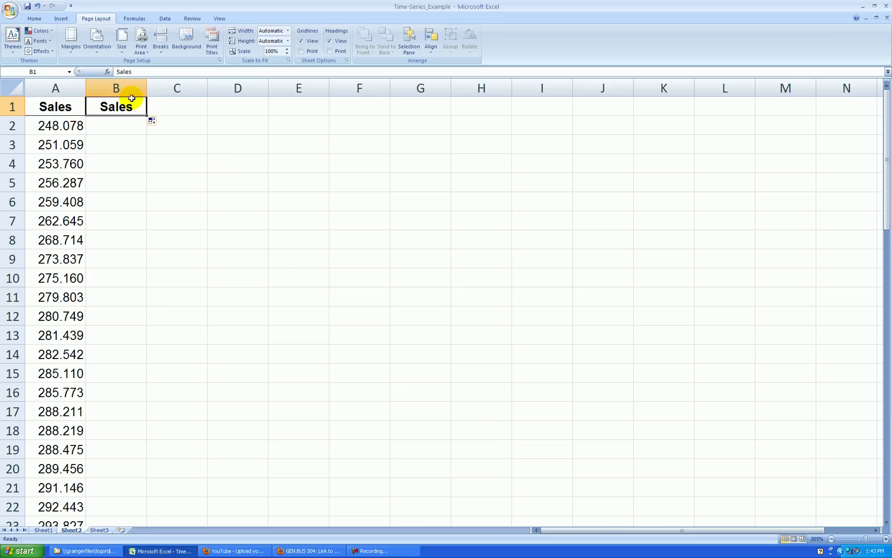
text(Bin)
key(Return)
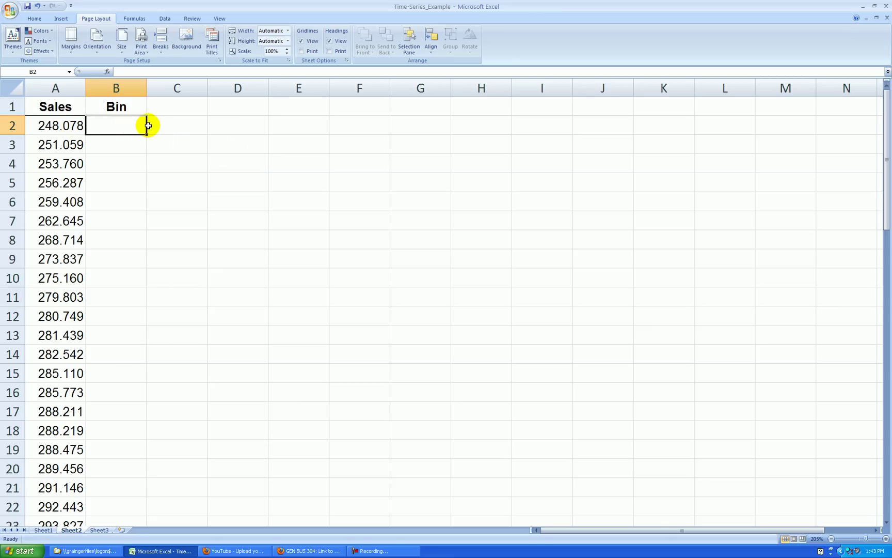
Enter 260 as the first bin limit in B2 and try a second limit in B3.
text(260)
key(Return)
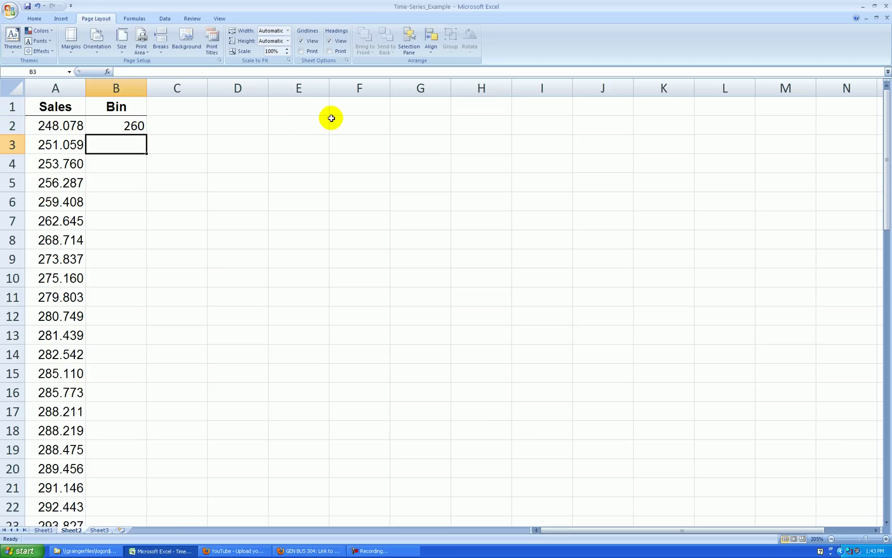
text(300)
key(Return)
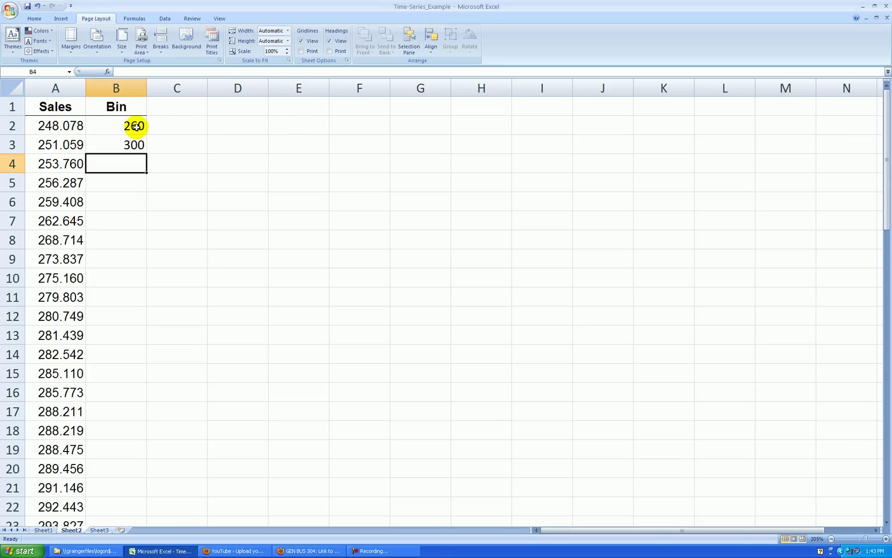
drag(136, 126, 150, 240)
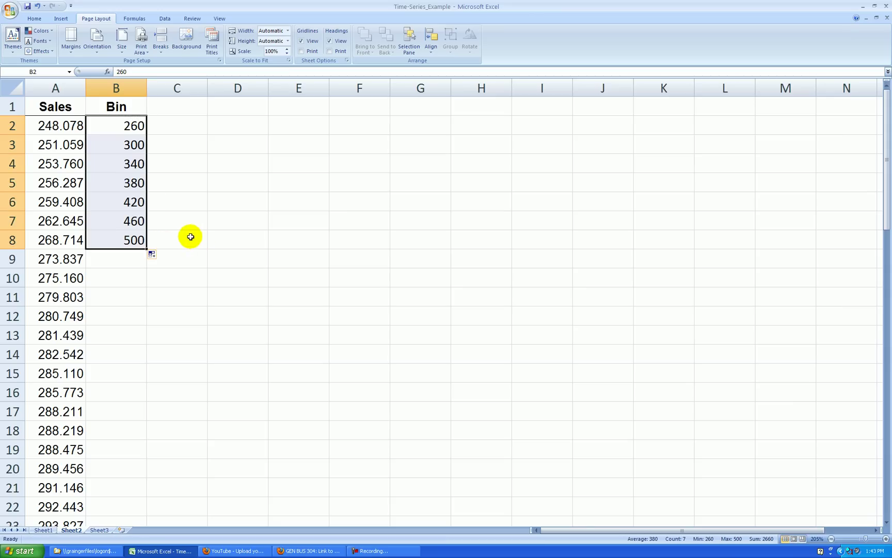
scroll(185, 238, down, 20)
click(72, 221)
scroll(235, 182, up, 20)
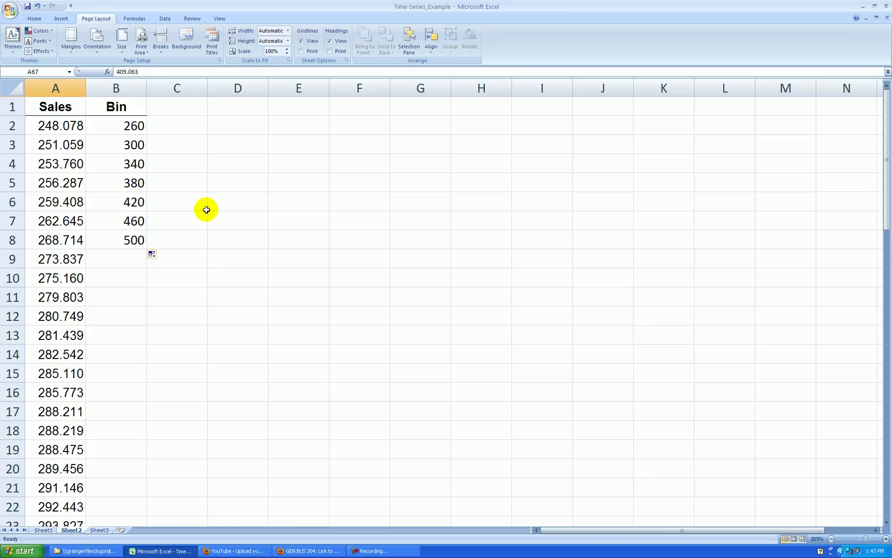
click(136, 144)
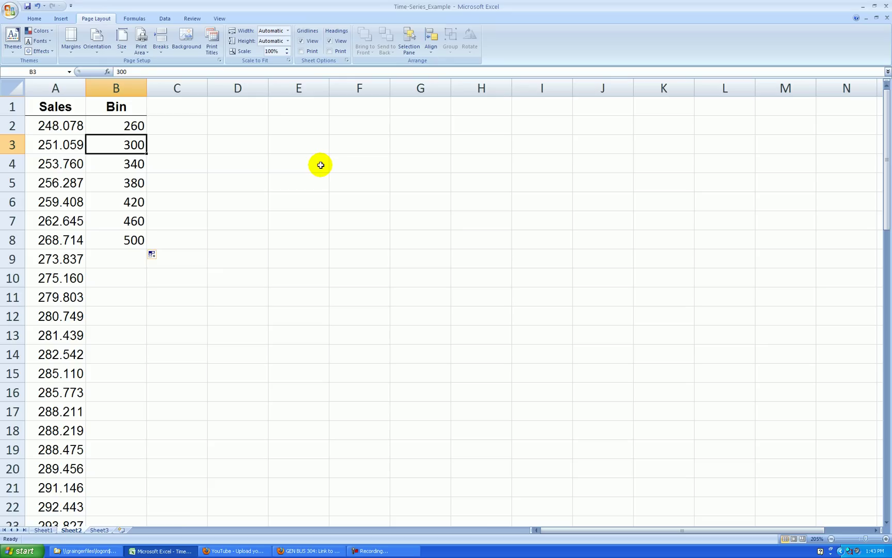
text(290)
key(Return)
Set B3 to 280 and fill the bin series down to 420 in B10.
drag(135, 125, 146, 249)
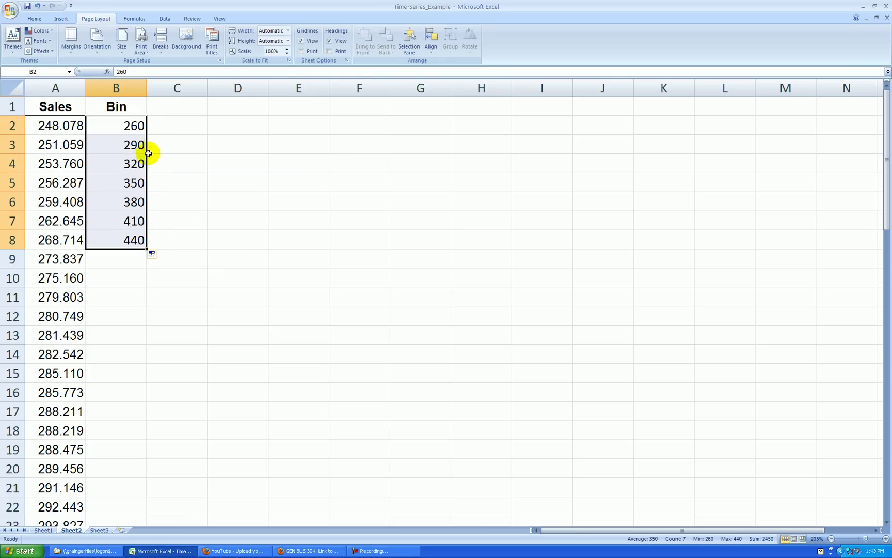
click(143, 144)
text(2)
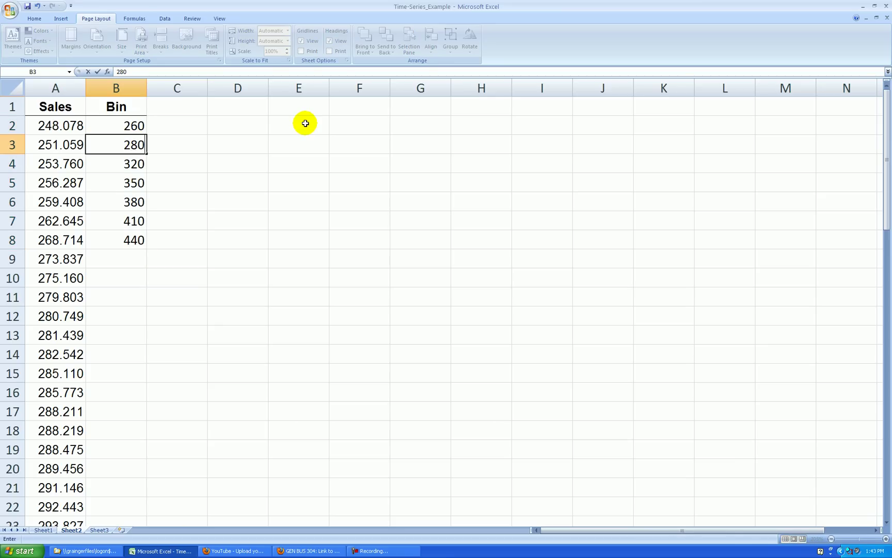
key(Return)
drag(133, 127, 148, 283)
drag(221, 265, 221, 269)
click(134, 133)
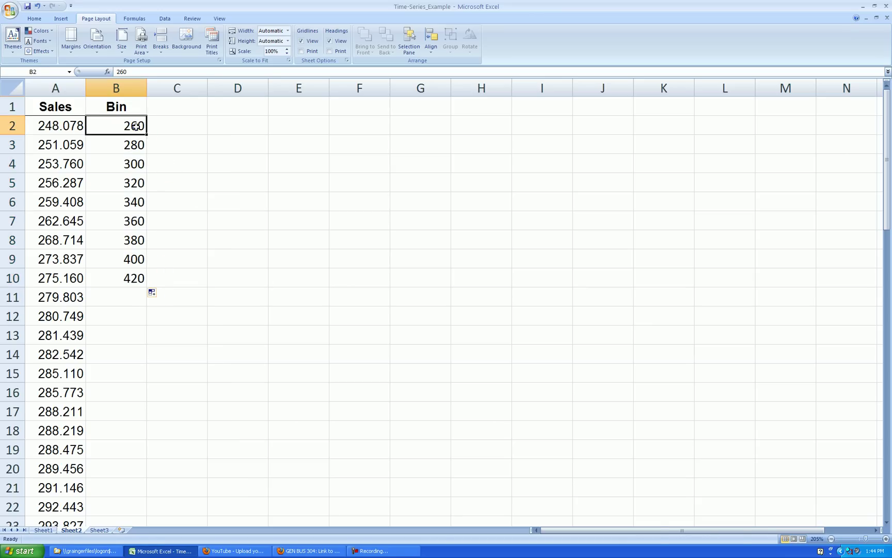
drag(135, 133, 134, 277)
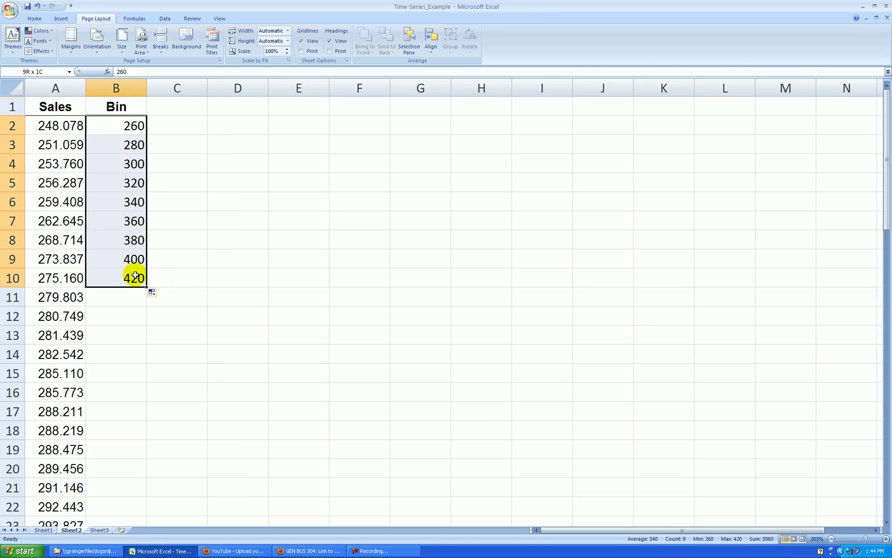
click(213, 222)
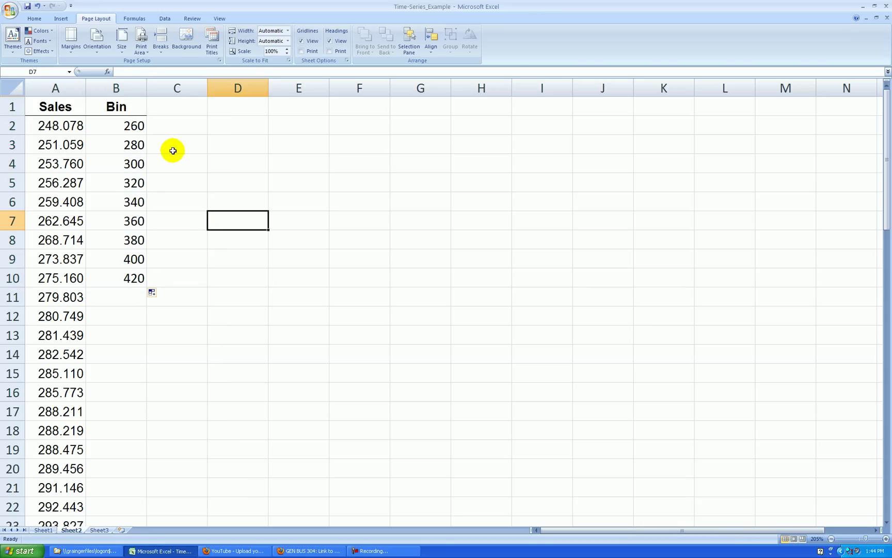
Start a Histogram analysis with input range A1:A67 and bin range B1:B10.
click(164, 19)
click(579, 36)
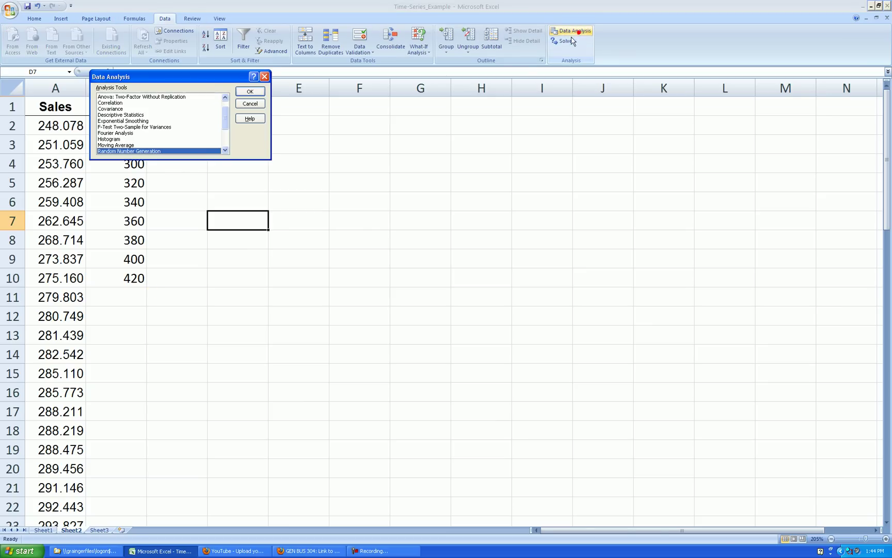
click(117, 140)
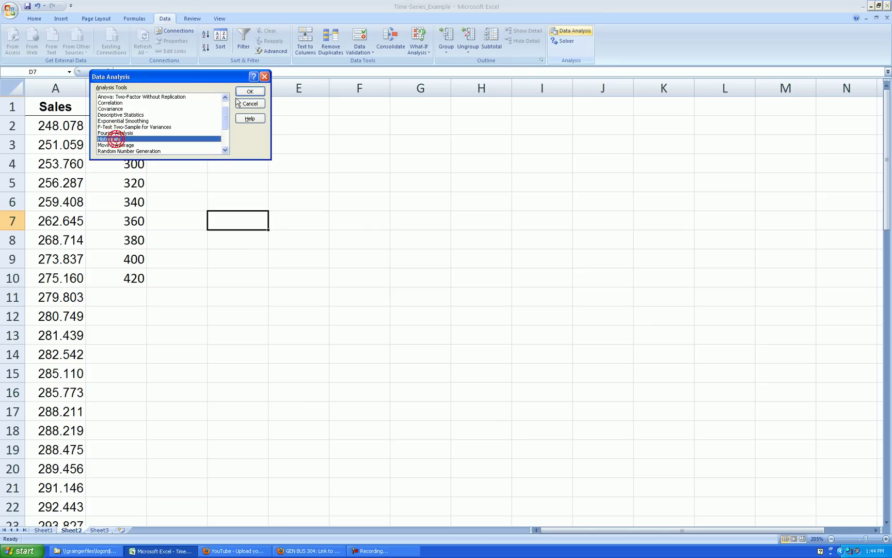
click(250, 92)
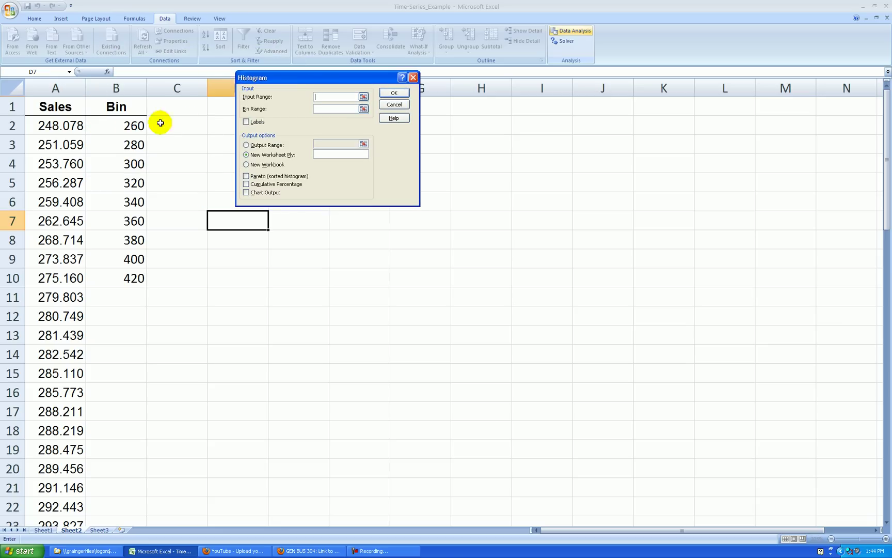
click(71, 106)
key(ctrl+shift+Down)
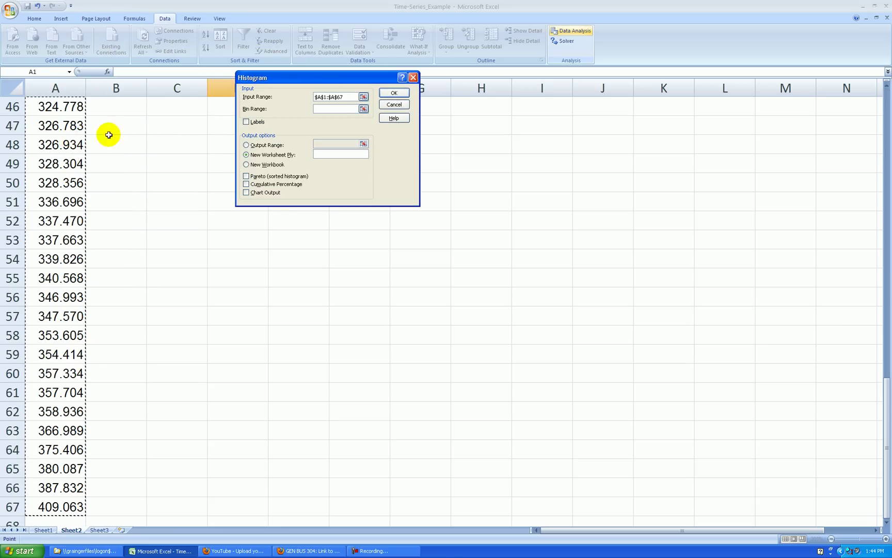
click(329, 109)
key(ctrl+Home)
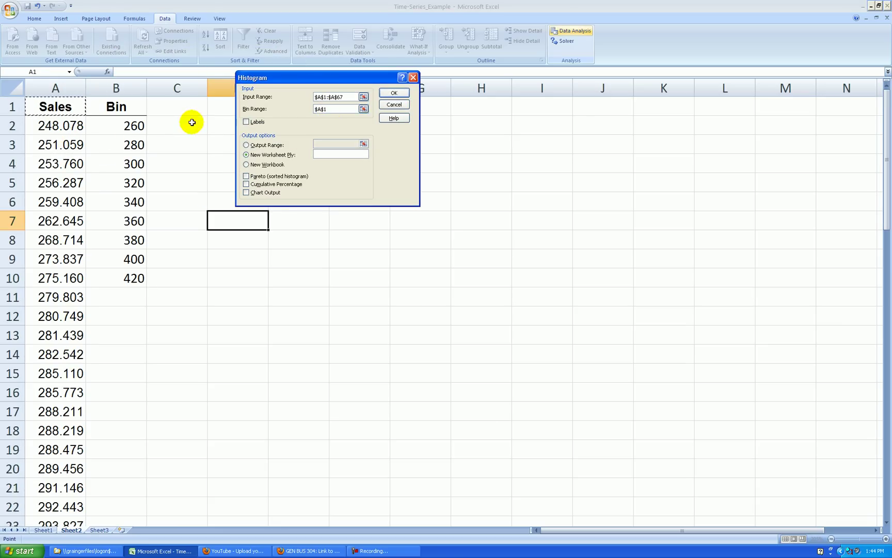
drag(132, 106, 132, 281)
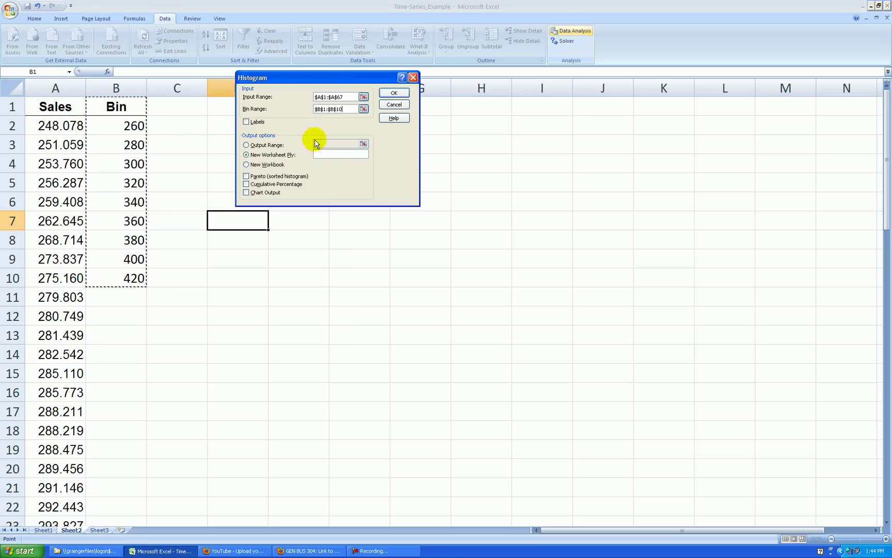
Enable Labels, output to D1 with Chart Output, and run the histogram.
click(247, 122)
click(247, 145)
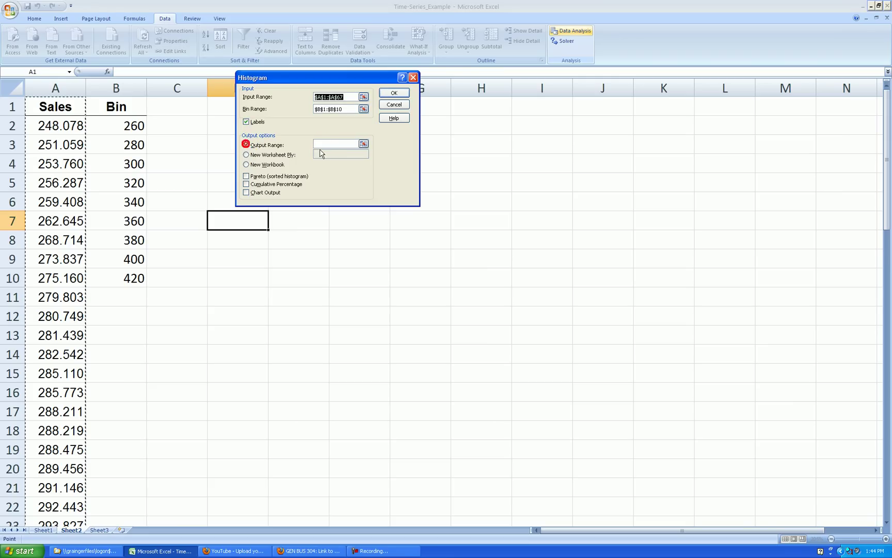
click(221, 110)
click(246, 193)
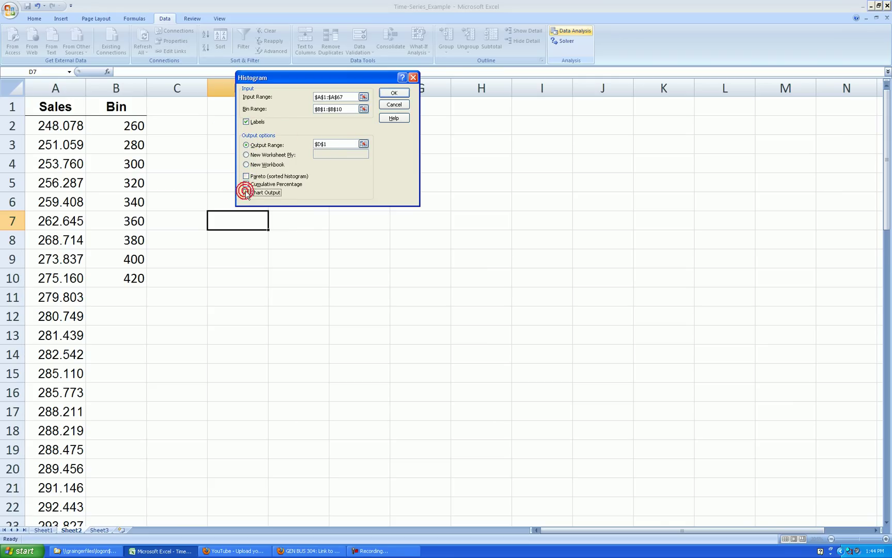
click(395, 95)
click(359, 322)
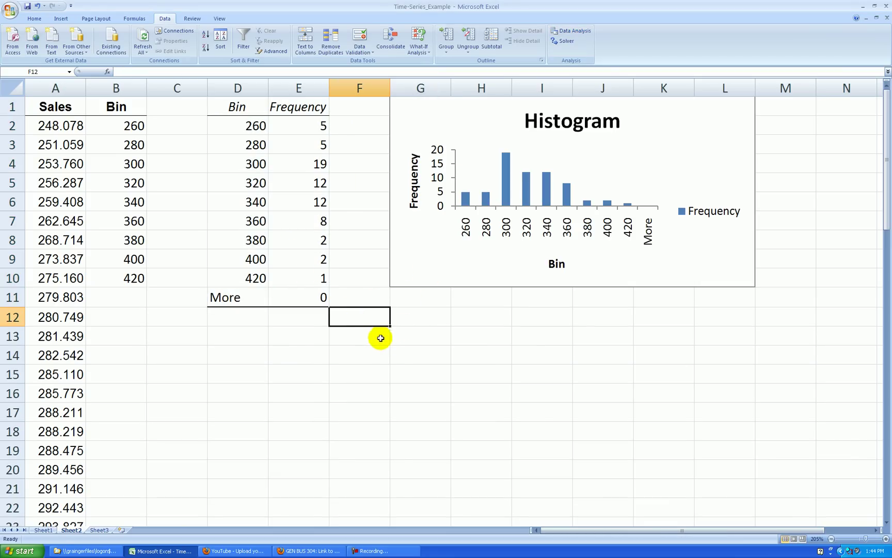
Make the histogram chart taller and delete its Frequency legend.
click(568, 284)
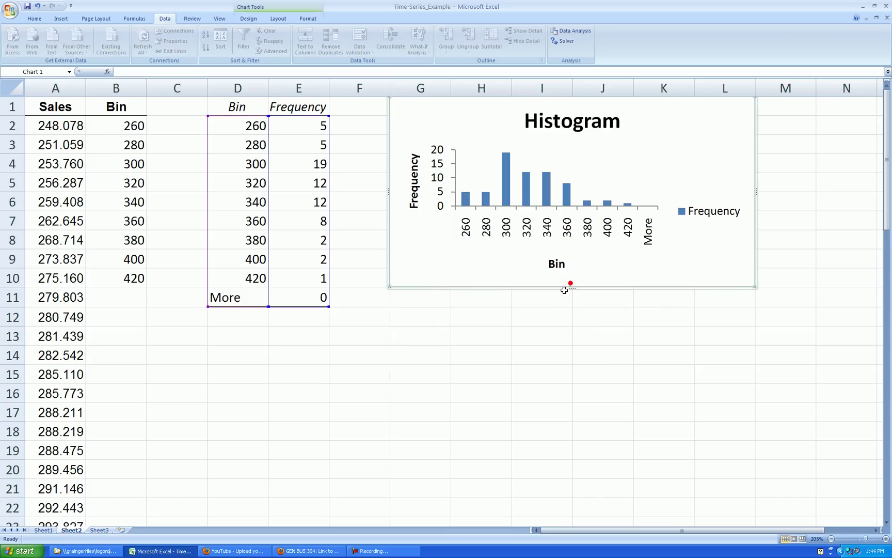
drag(580, 368, 579, 368)
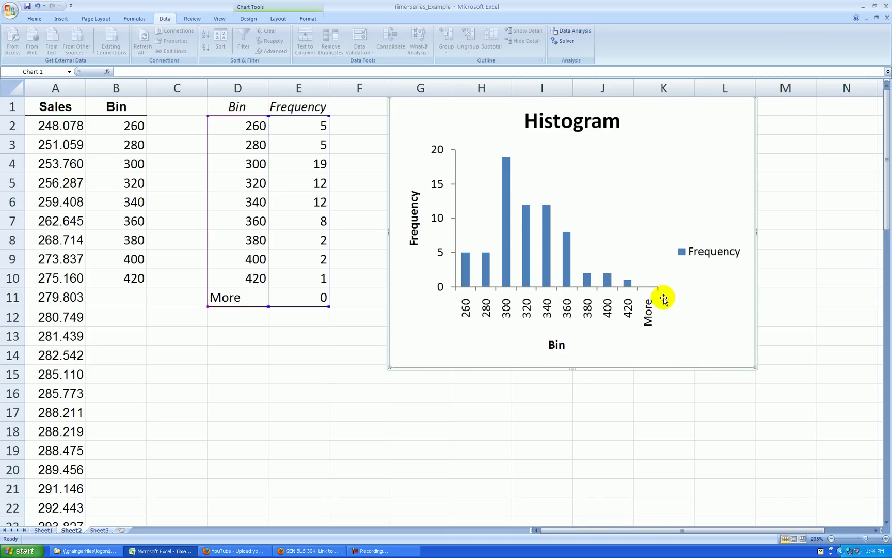
click(711, 255)
key(Delete)
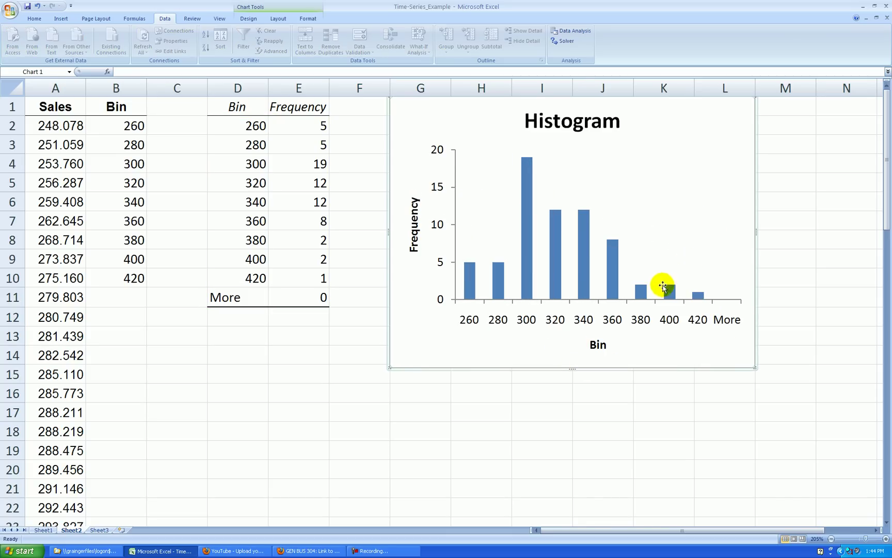
right_click(529, 188)
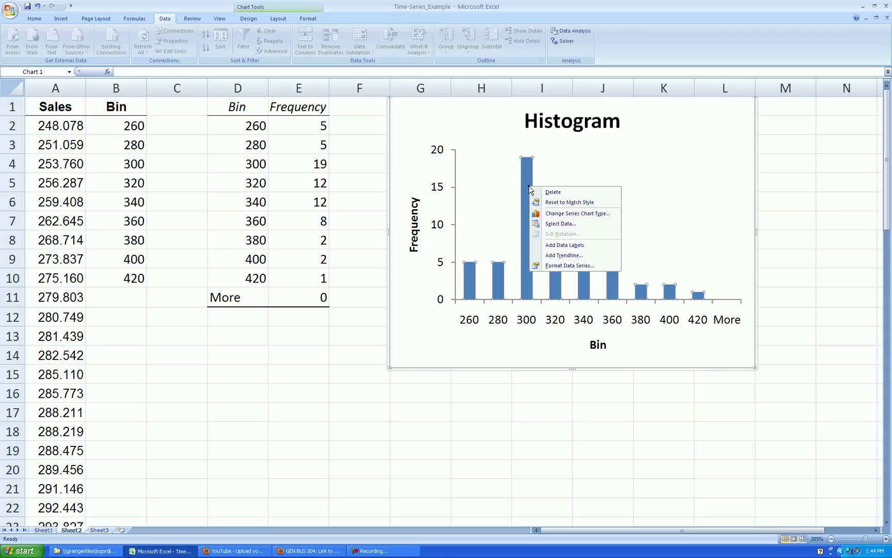
Format the bars with 0% gap width, no fill and solid black outlines.
click(569, 265)
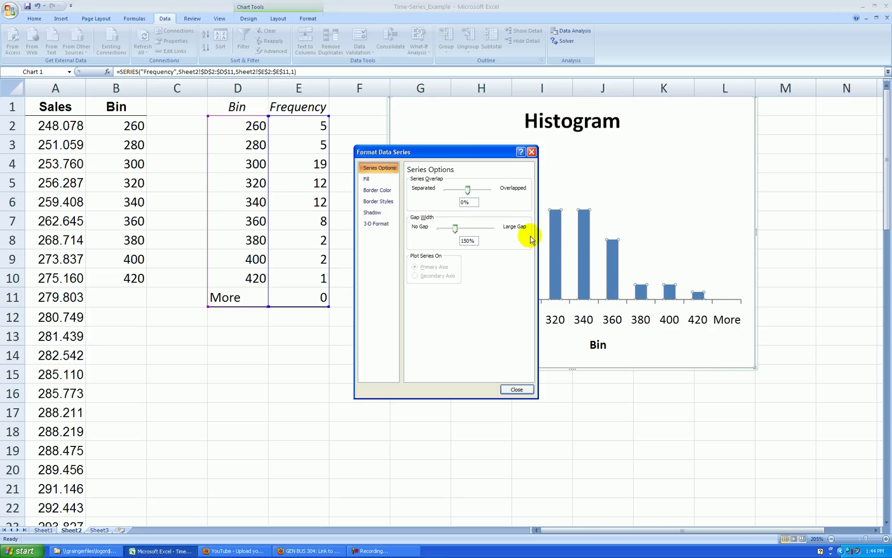
drag(455, 228, 442, 233)
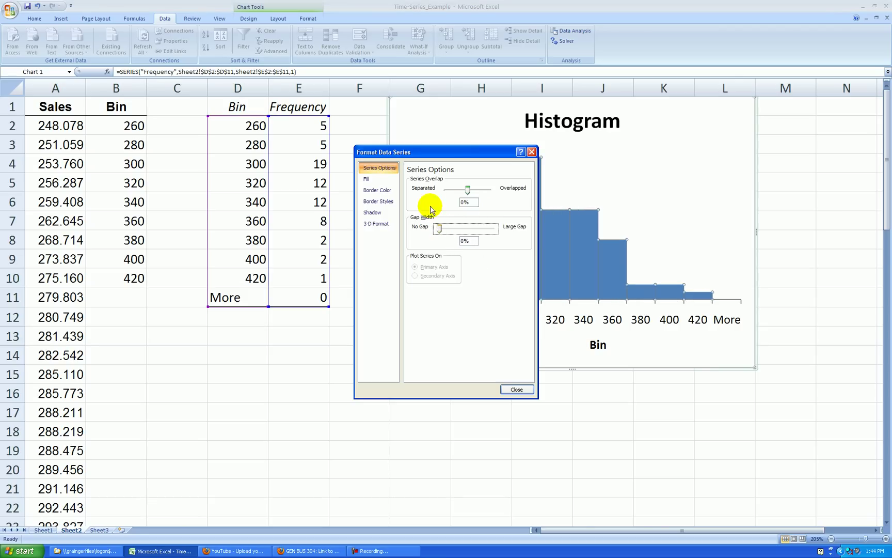
click(366, 179)
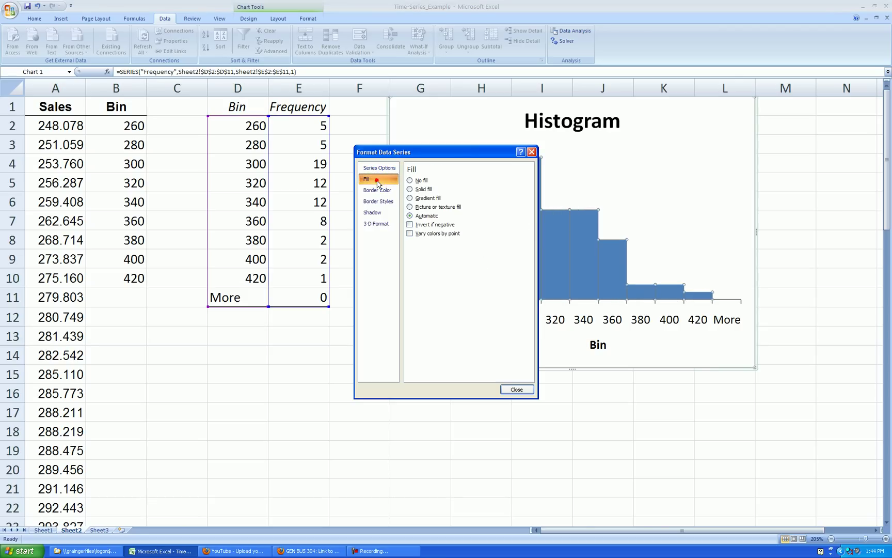
click(409, 181)
click(383, 191)
click(409, 189)
click(443, 217)
click(445, 239)
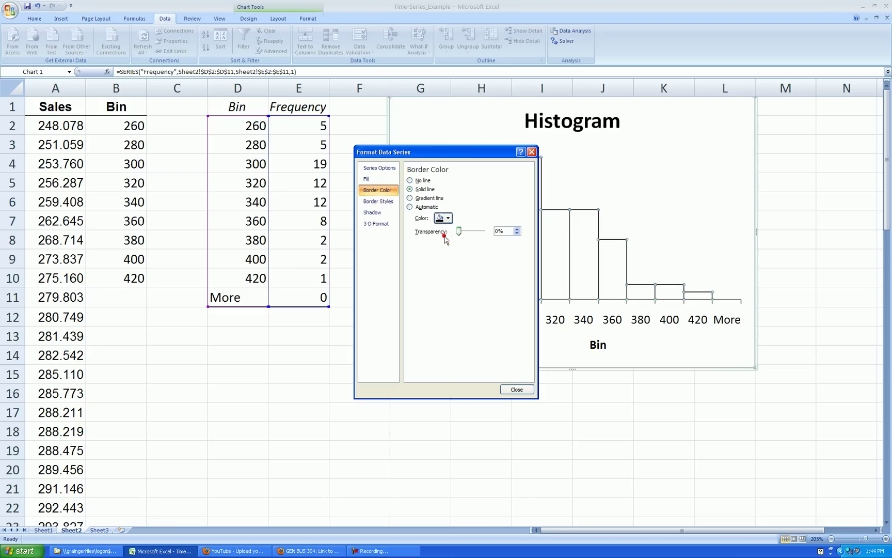
click(517, 389)
click(789, 248)
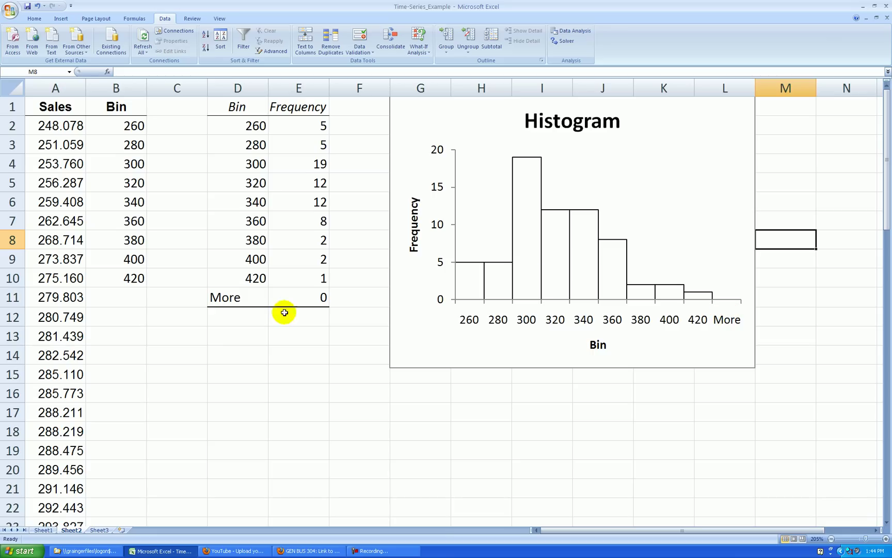
Delete the More row cells D11:E11, shifting cells up.
drag(244, 296, 286, 296)
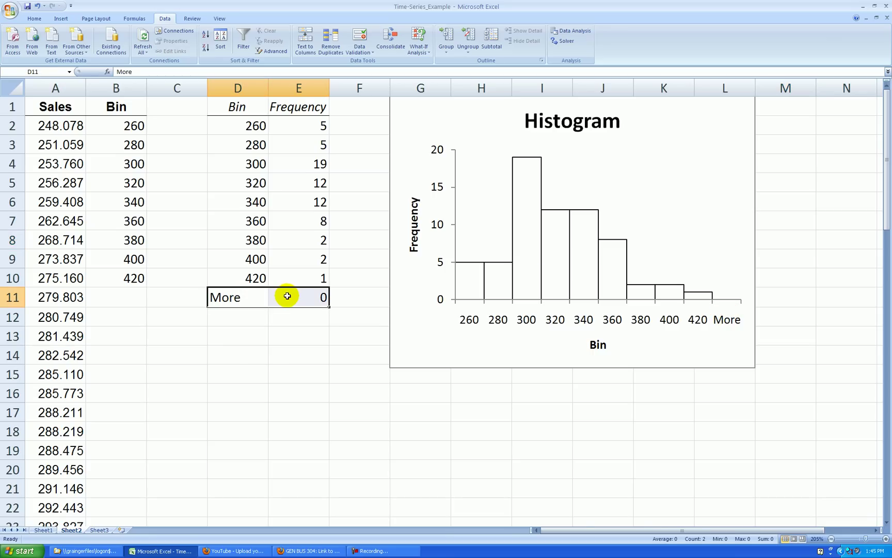
right_click(287, 296)
click(318, 355)
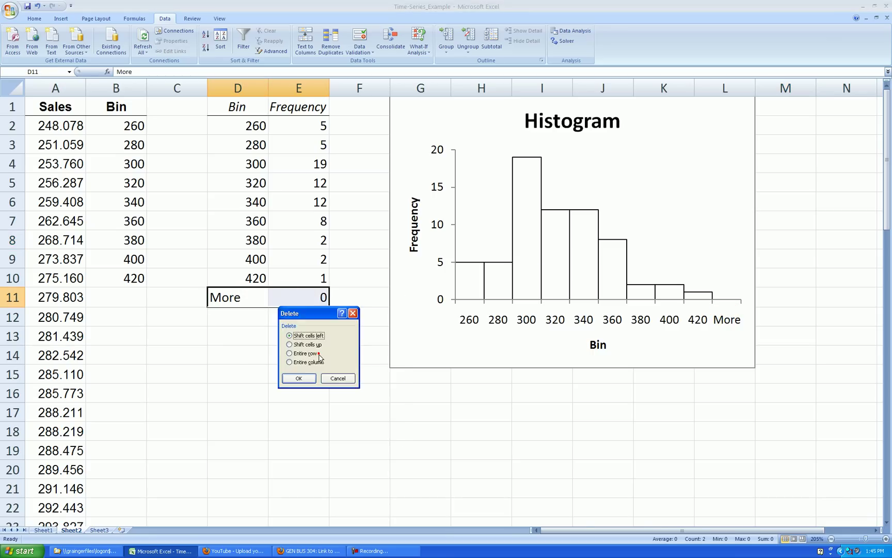
click(301, 345)
click(299, 378)
click(331, 356)
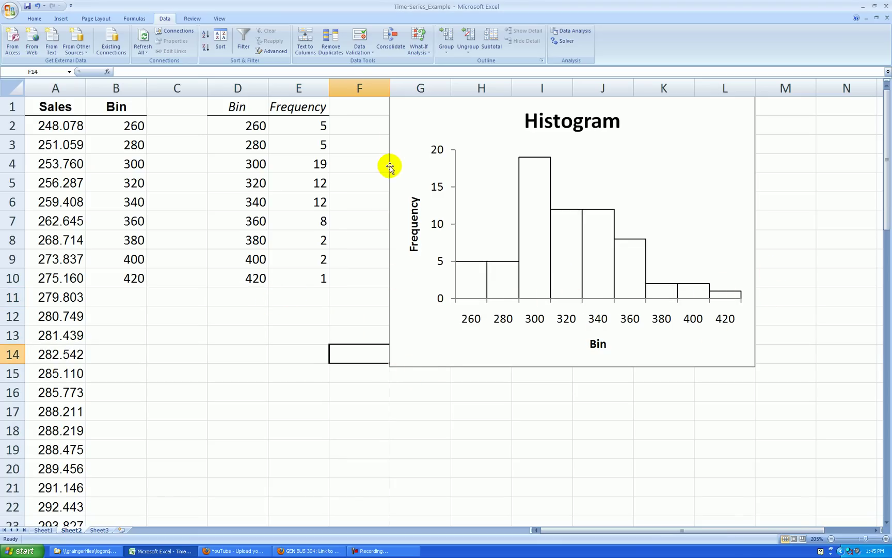
Move the chart right and add a Percent heading in F1.
click(458, 360)
drag(508, 360, 558, 360)
click(369, 295)
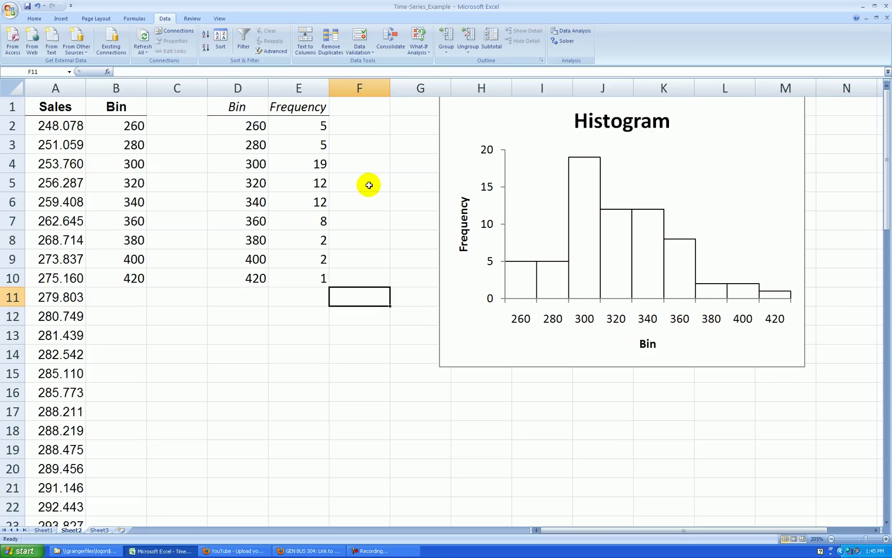
click(309, 108)
drag(329, 116, 390, 115)
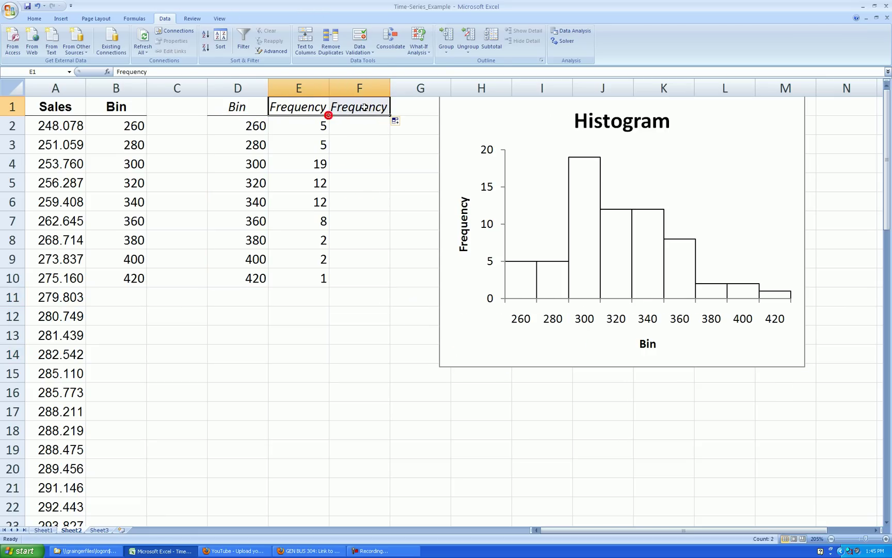
click(362, 101)
text(Per)
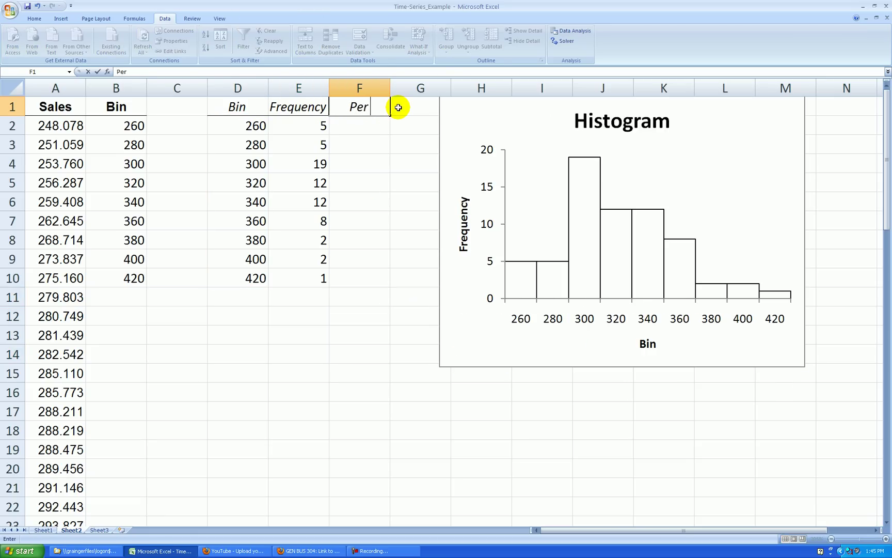
text(cent)
key(Return)
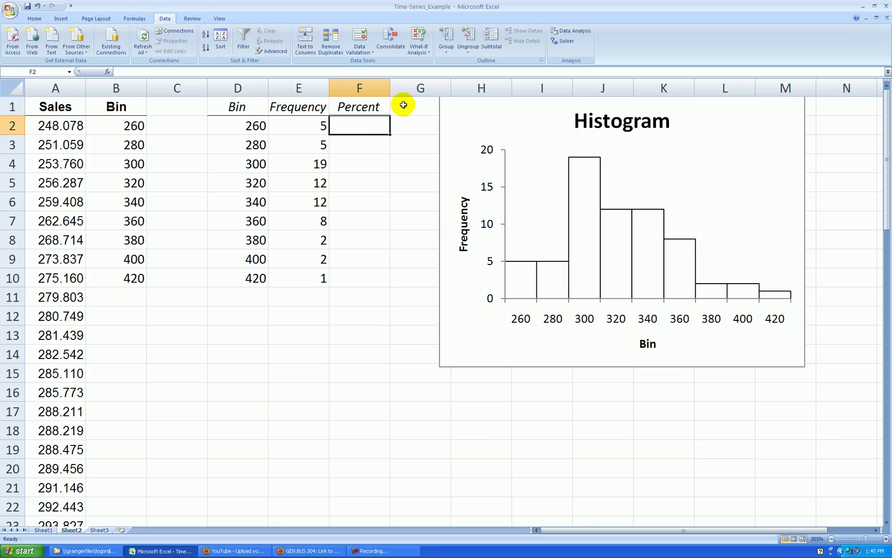
Total the frequencies E2:E10 in E11 with a SUM formula, giving 66.
click(327, 301)
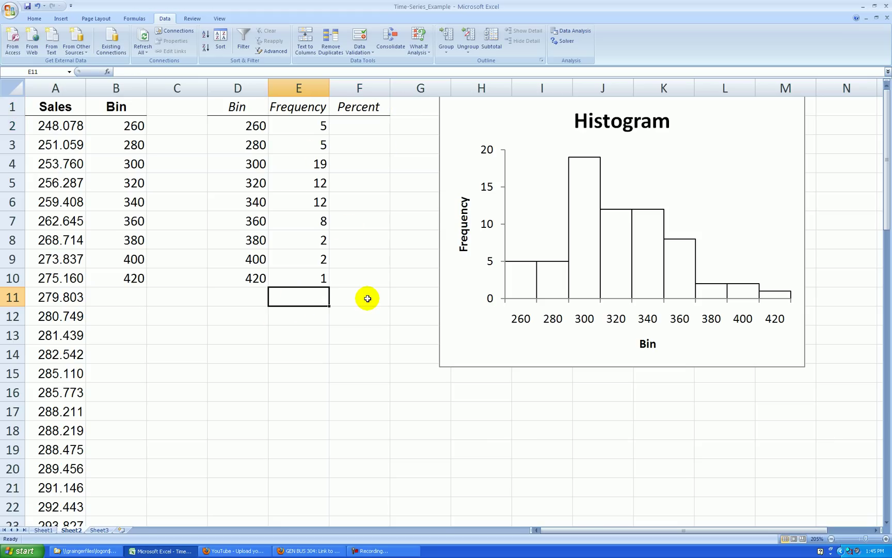
text(=sum()
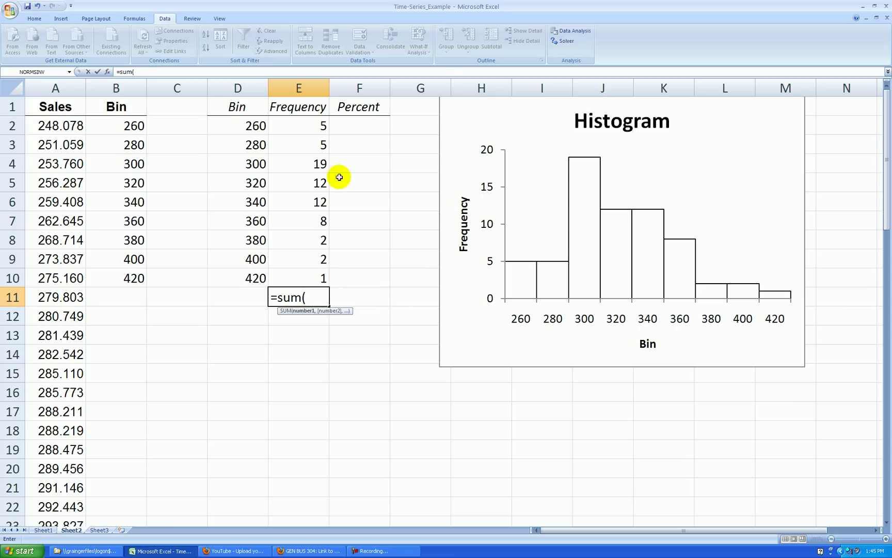
drag(325, 126, 328, 279)
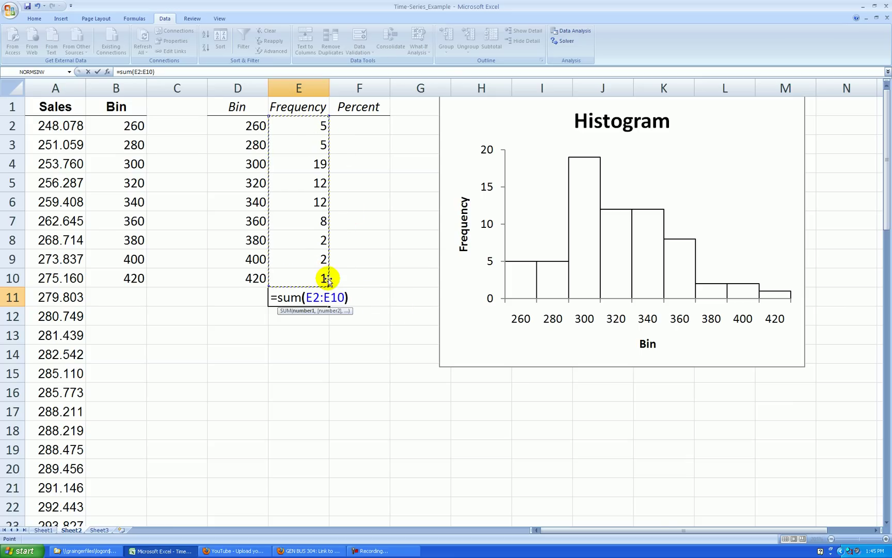
text())
key(Return)
Enter =E2/66 in F2, format it as a percentage, and fill down to F11.
click(357, 130)
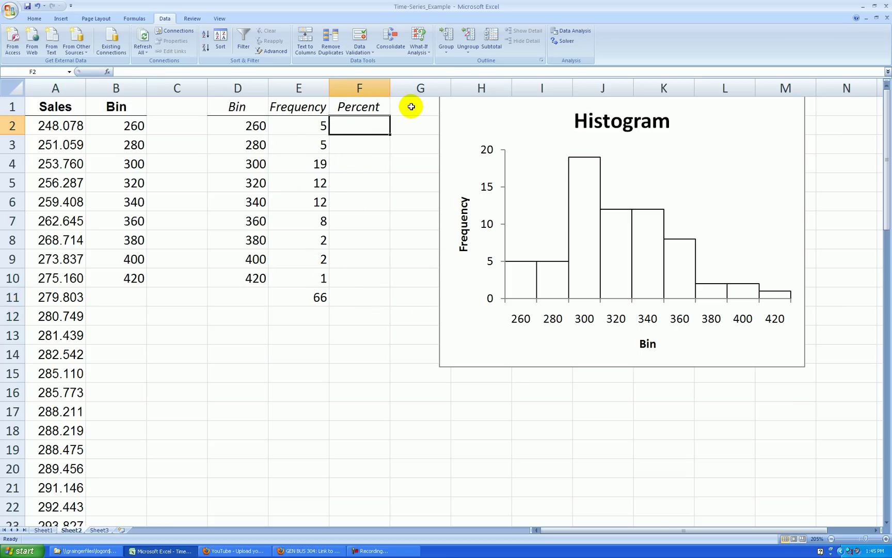
text(=E2)
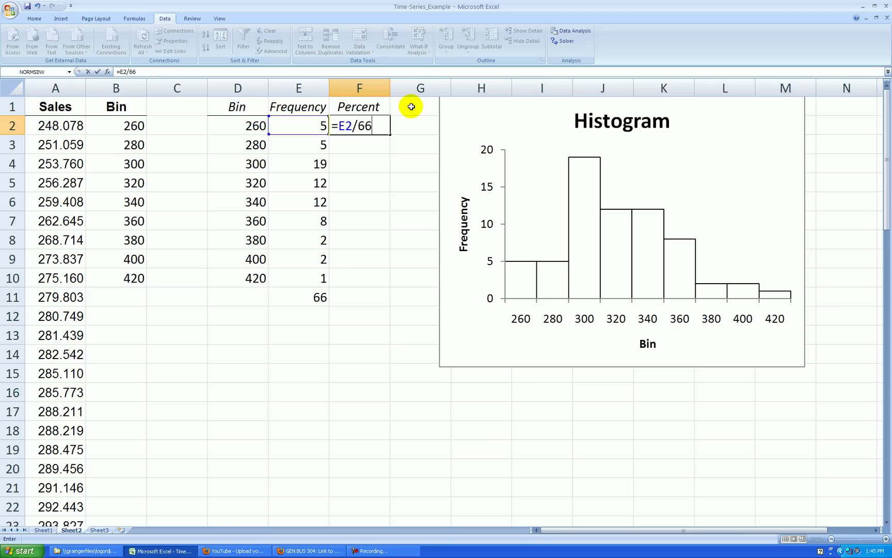
text(/66)
key(Return)
click(374, 124)
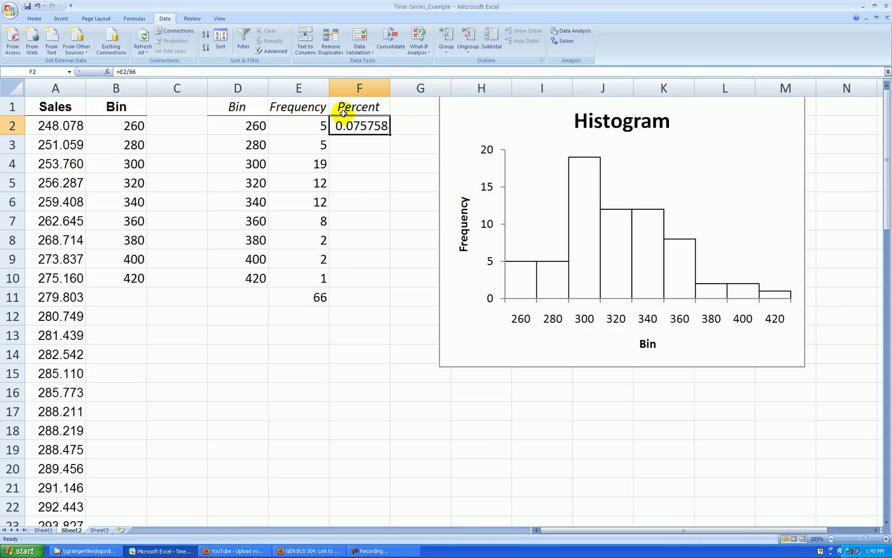
click(34, 19)
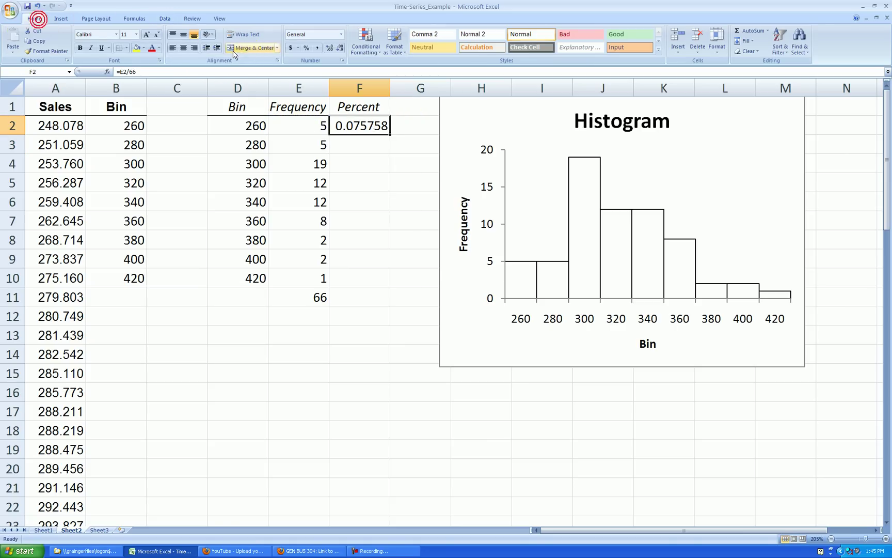
click(306, 48)
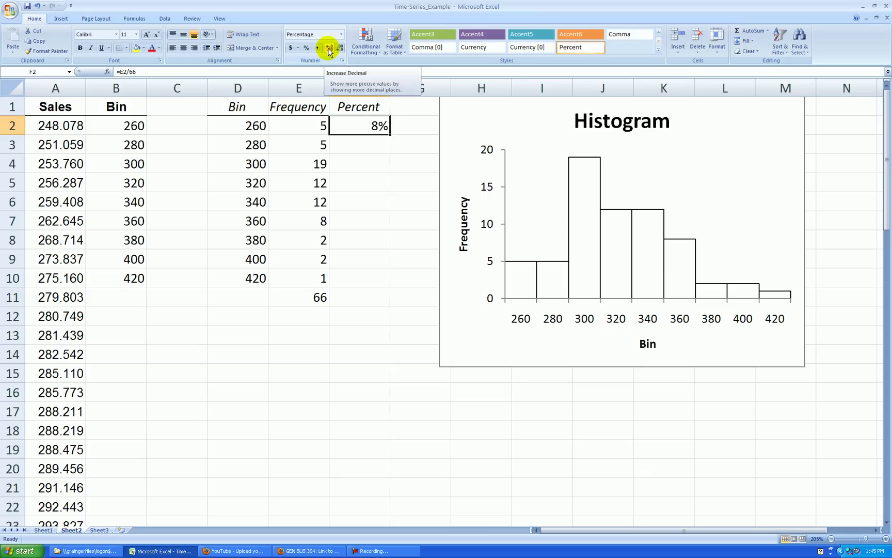
double_click(391, 135)
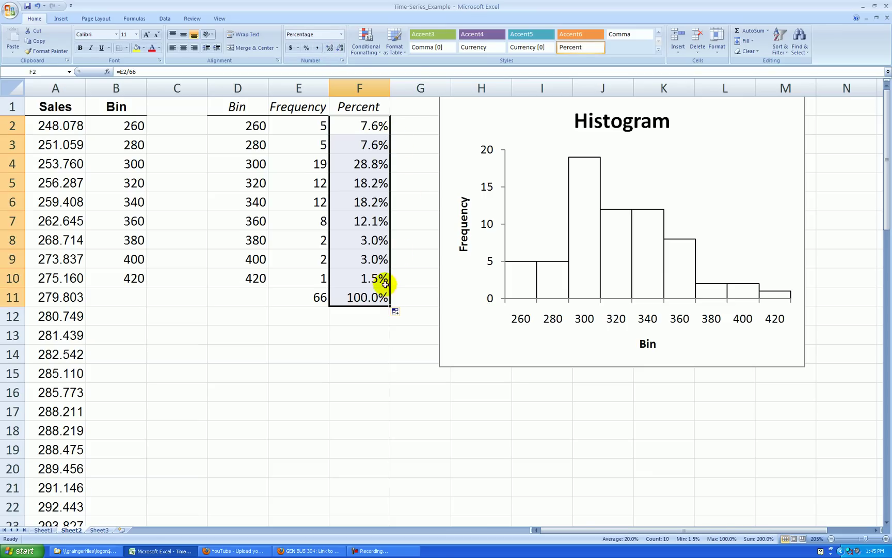
click(402, 313)
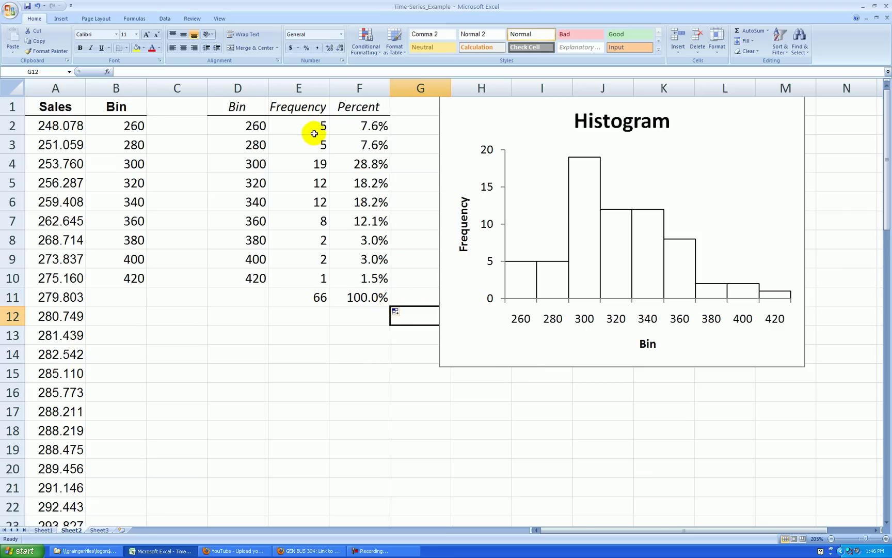
Insert a new column E before Frequency headed MdPt.
right_click(298, 89)
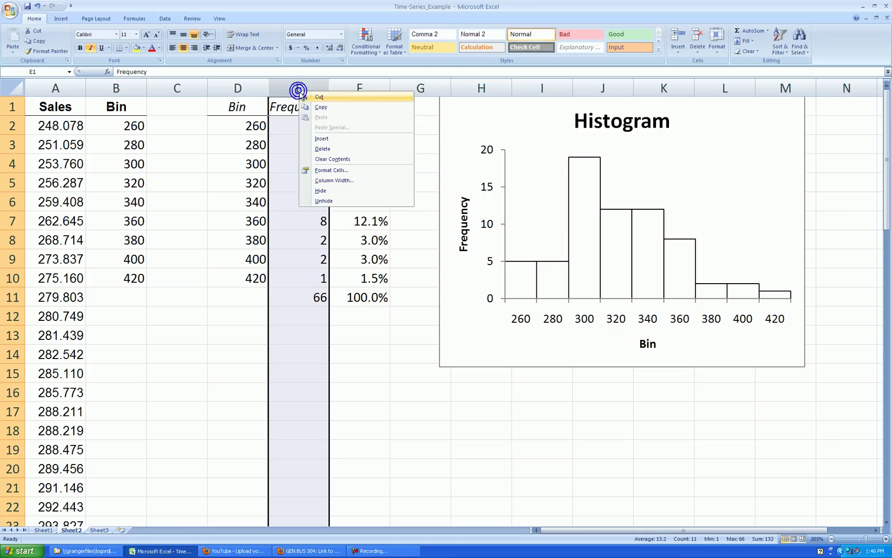
click(322, 138)
click(258, 108)
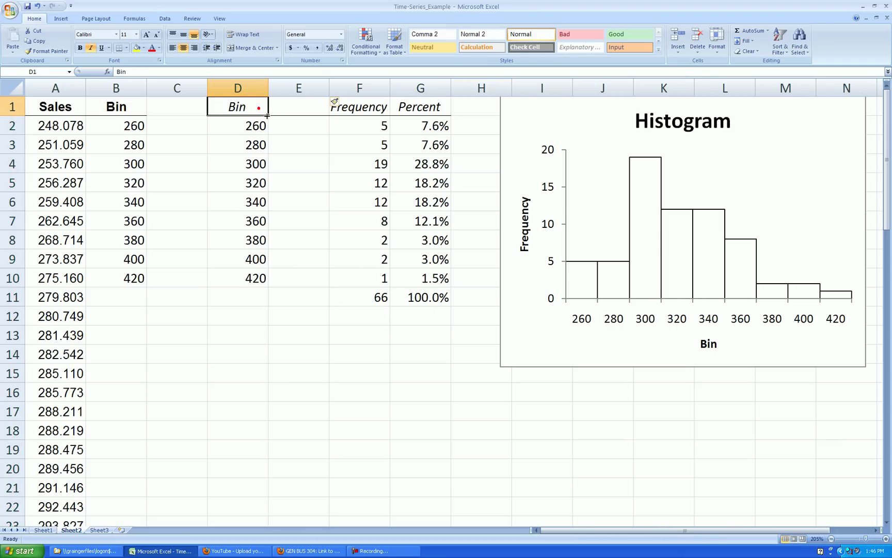
click(288, 109)
text(MdPt)
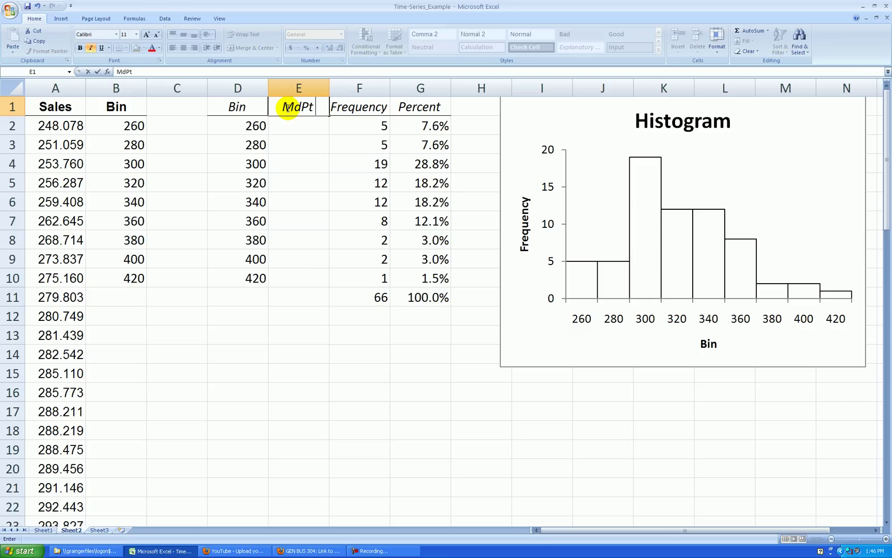
key(Return)
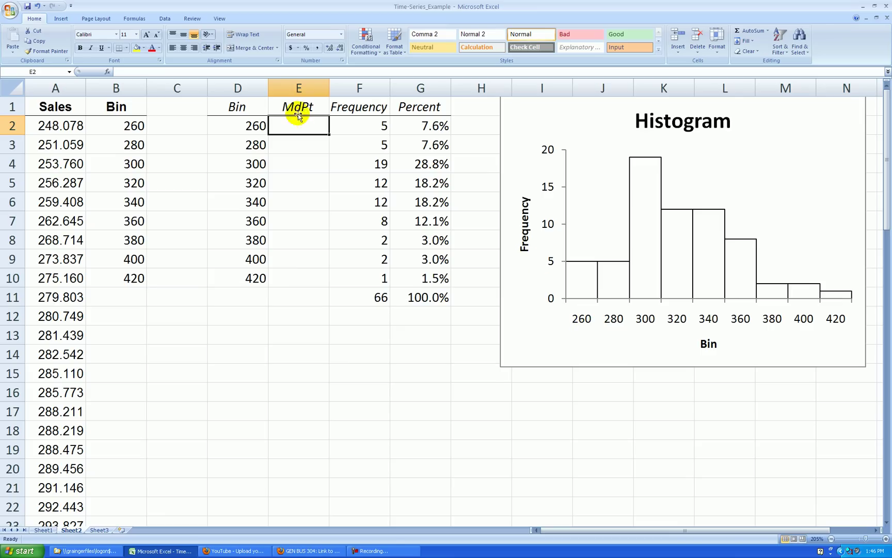
Fill the midpoints 250, 270 and onward down to 410 in E10.
text(250)
key(Return)
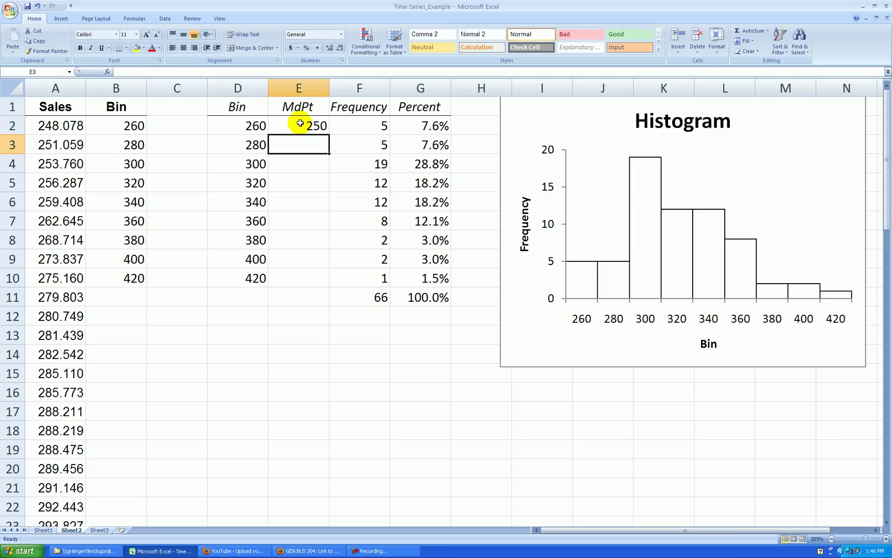
text(270)
key(Return)
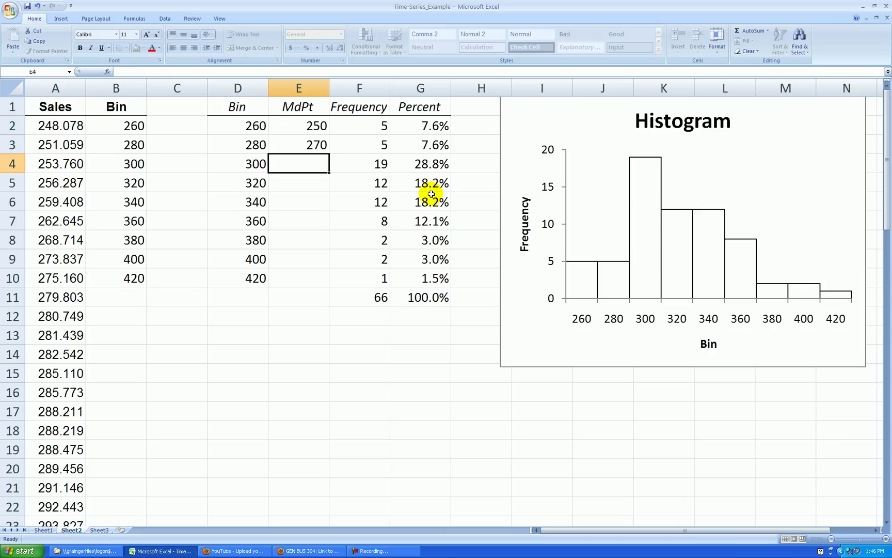
drag(320, 126, 331, 284)
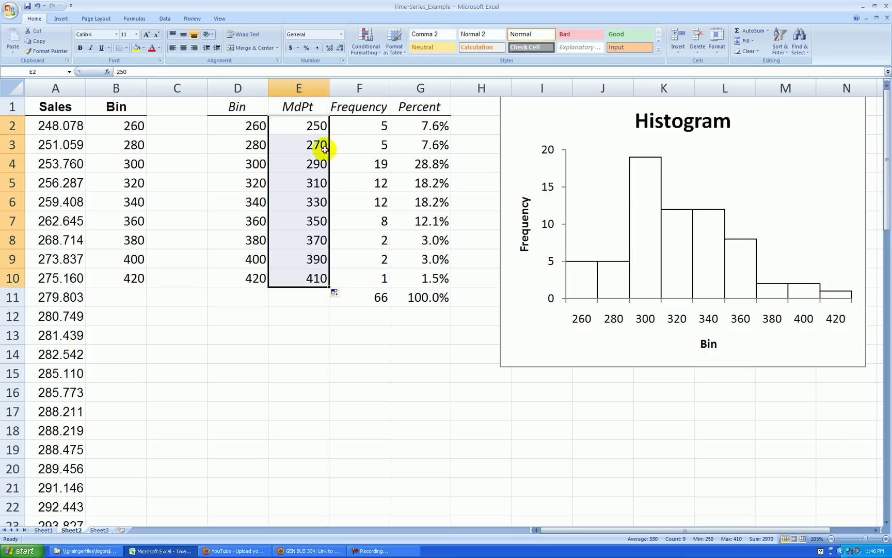
click(369, 344)
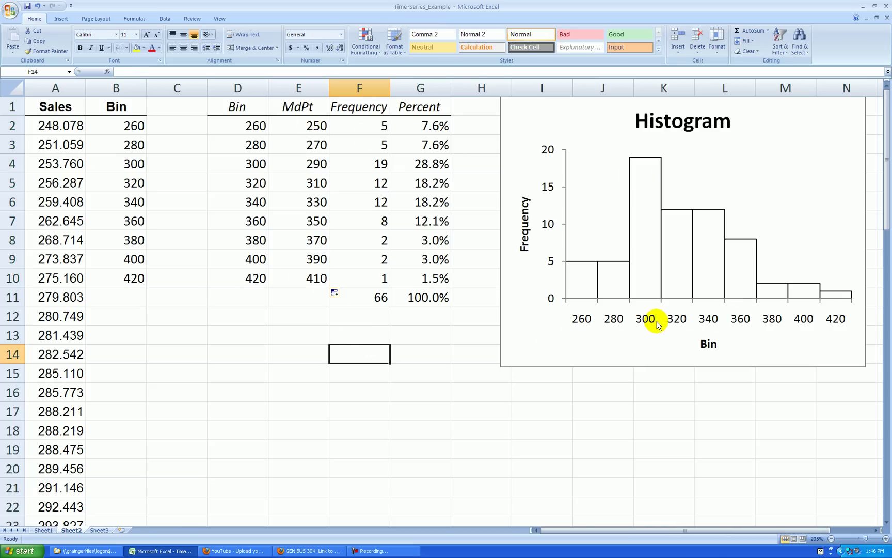
Set the chart's horizontal axis labels to the MdPt range E2:E10 via Select Data.
right_click(604, 209)
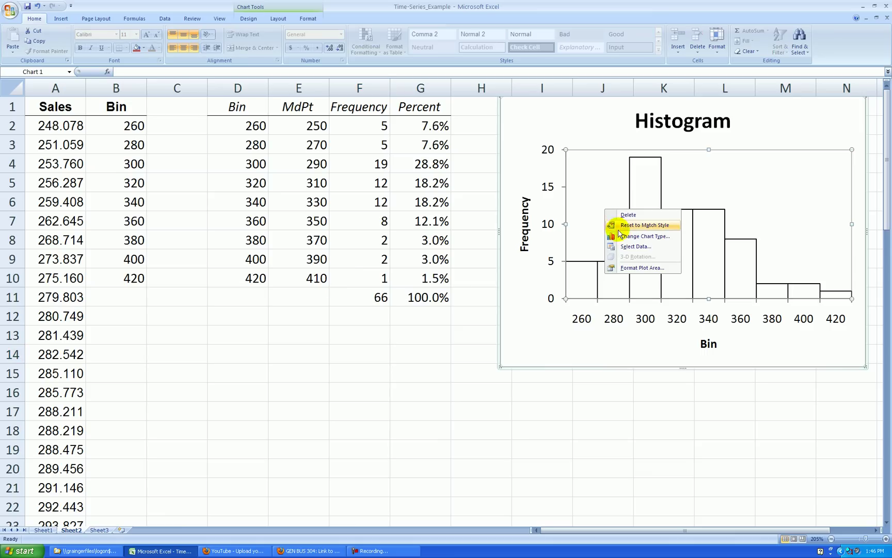
click(631, 247)
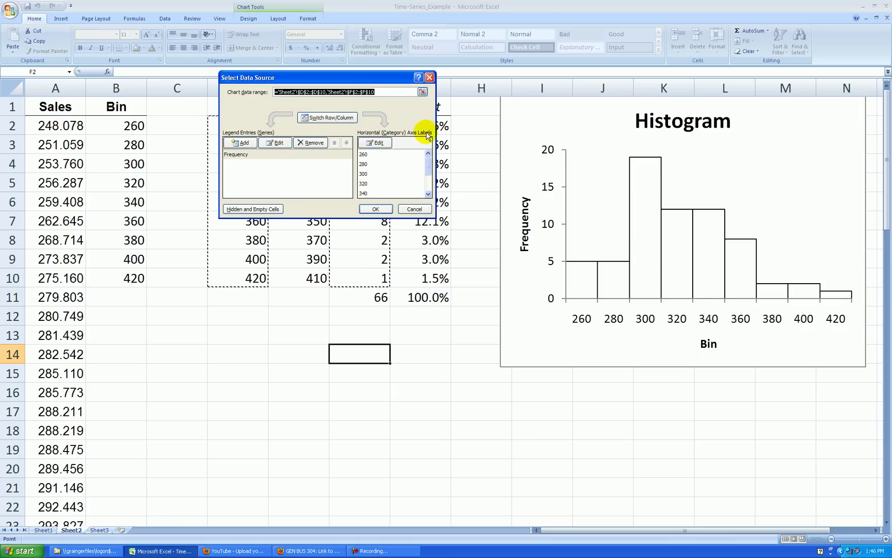
click(378, 144)
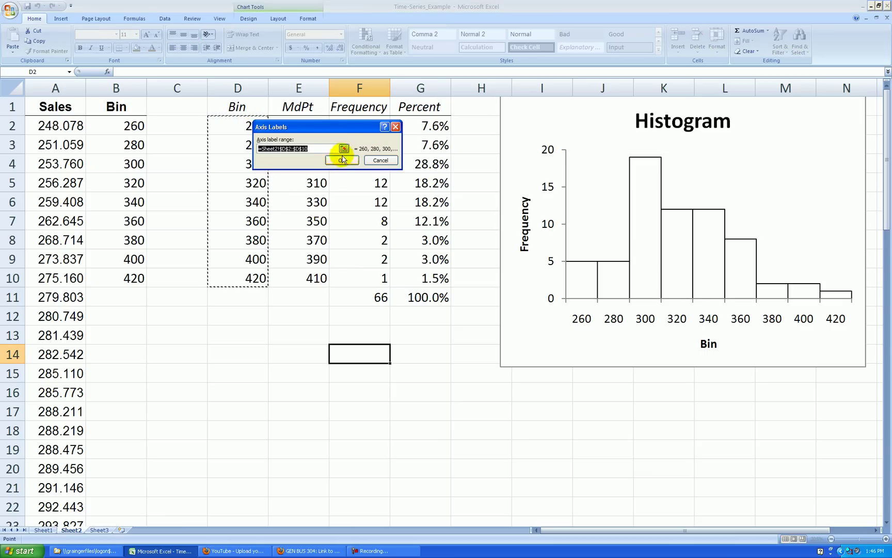
drag(346, 127, 223, 173)
drag(308, 125, 315, 277)
click(235, 208)
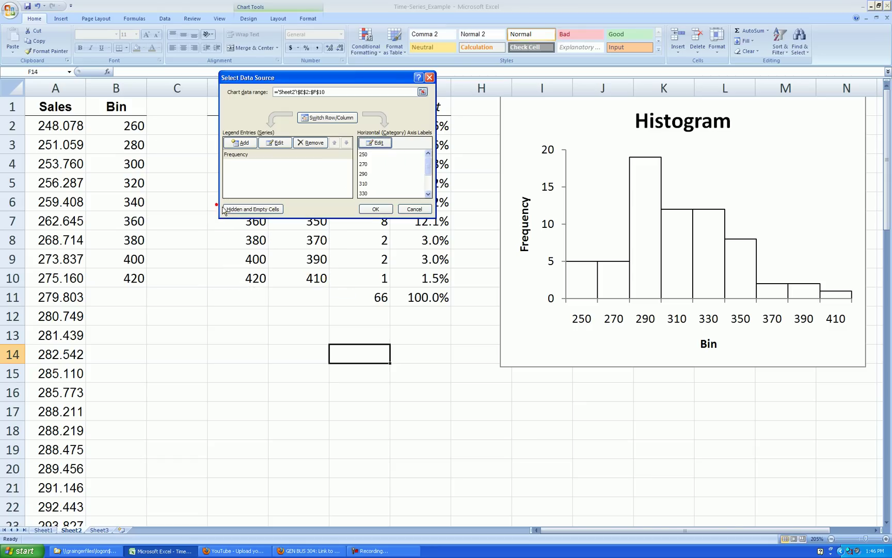
click(367, 207)
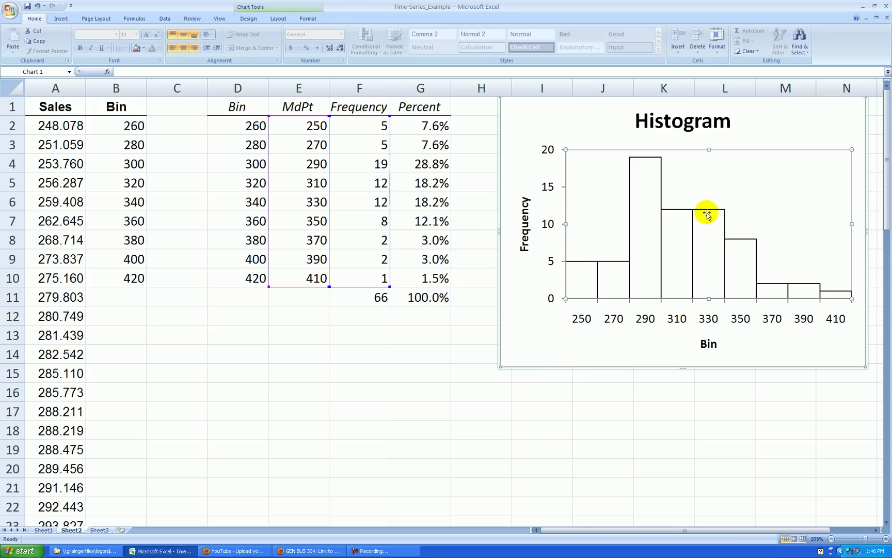
Point the Frequency series values at the Percent column G2:G10 so the histogram plots percentages.
right_click(750, 212)
click(782, 249)
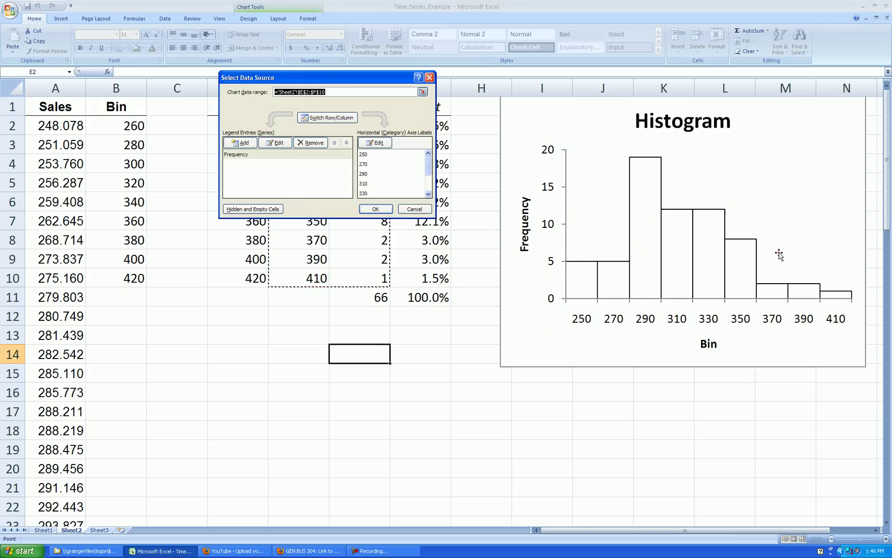
click(232, 154)
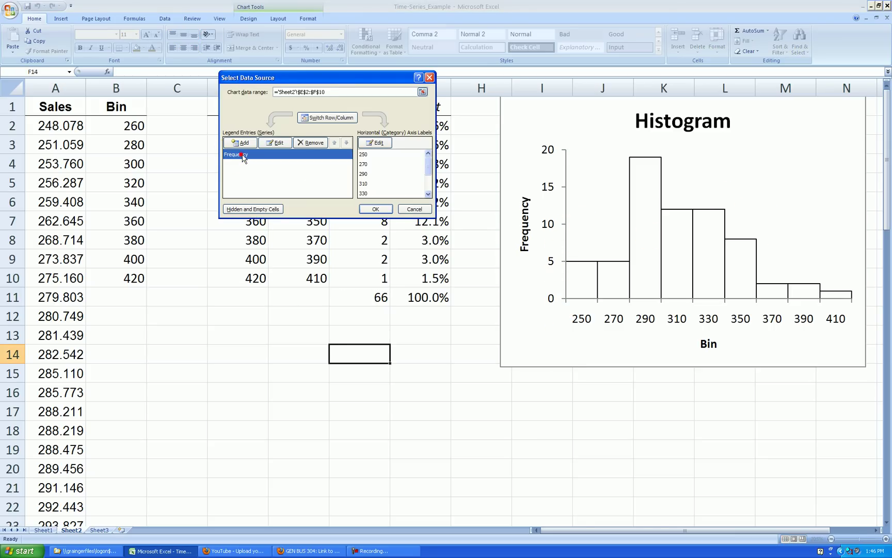
click(277, 143)
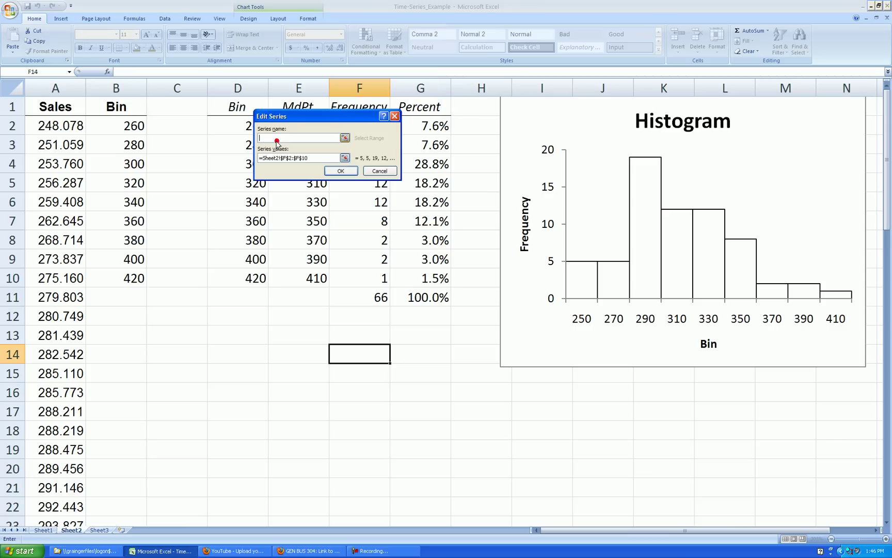
drag(329, 115, 235, 151)
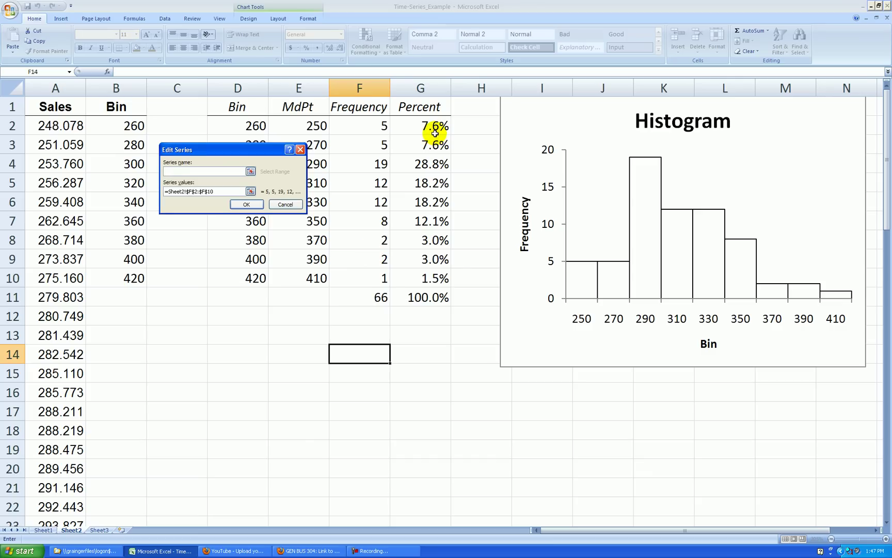
click(250, 192)
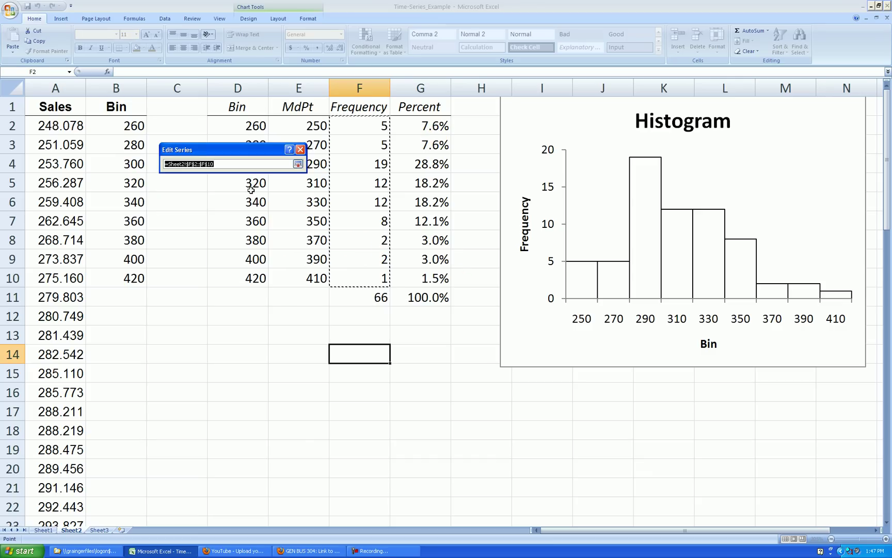
drag(415, 126, 422, 276)
click(298, 163)
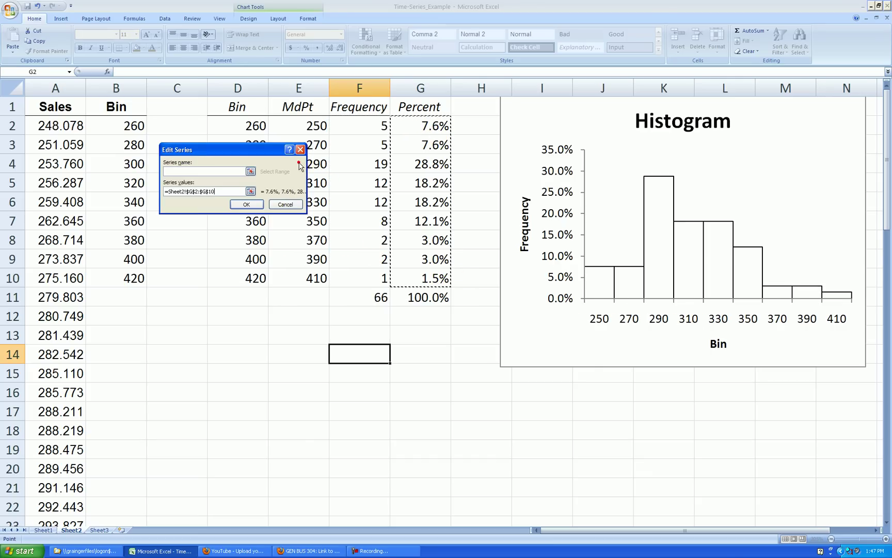
click(246, 204)
click(381, 213)
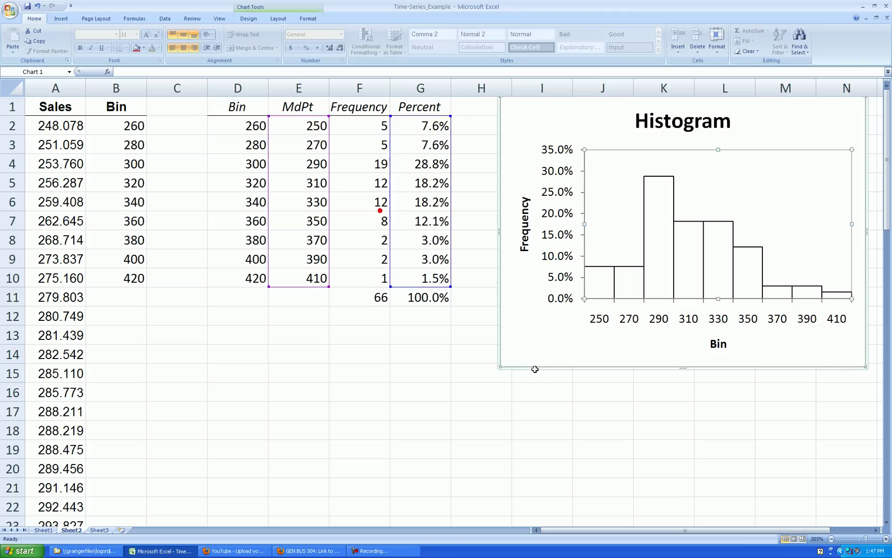
Erase 'Frequency' from the vertical axis title so it can read Percent.
click(547, 390)
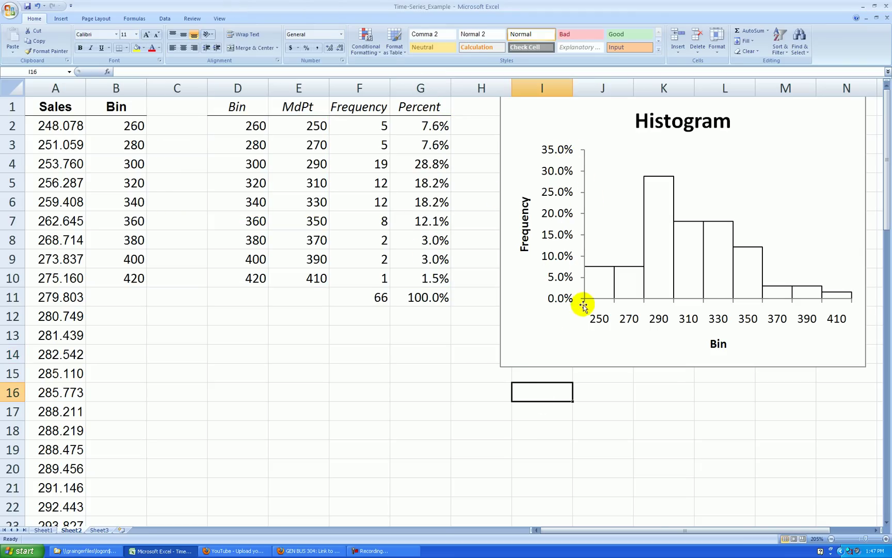
click(525, 232)
key(BackSpace)
key(BackSpace)
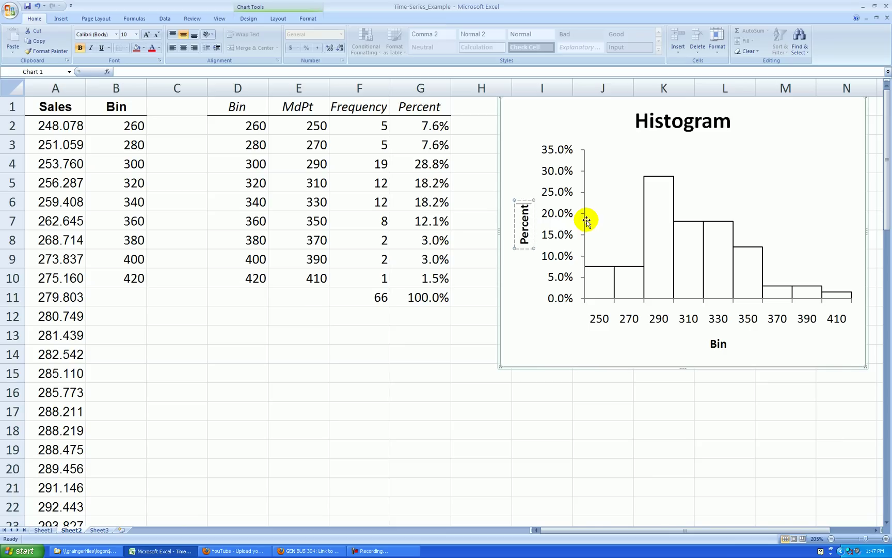
Format the vertical axis with minimum 0, maximum 0.3, major unit 0.1 and 0 decimal places.
right_click(558, 191)
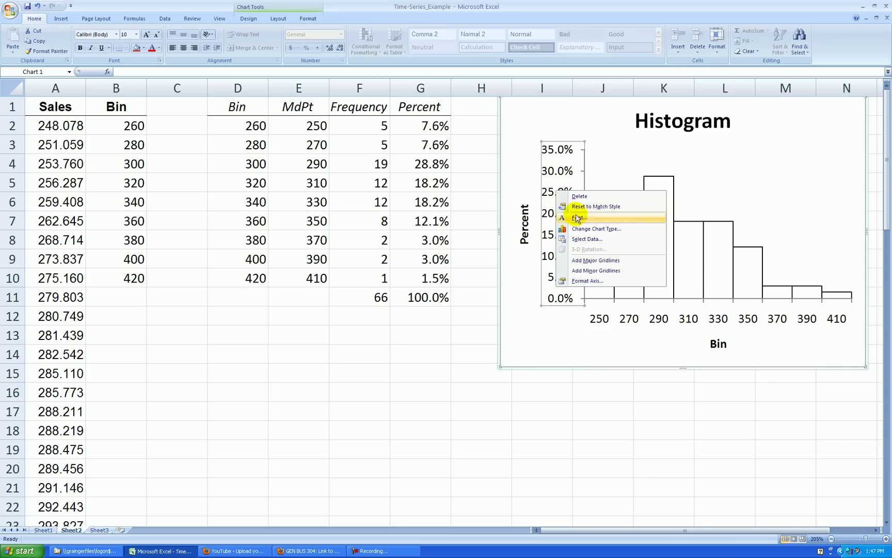
click(588, 281)
click(461, 180)
click(462, 202)
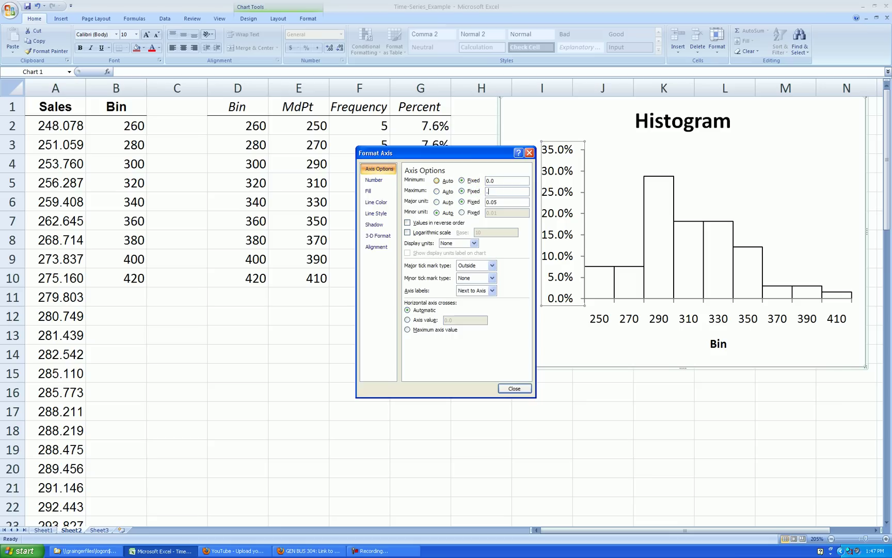
text(.3)
click(507, 202)
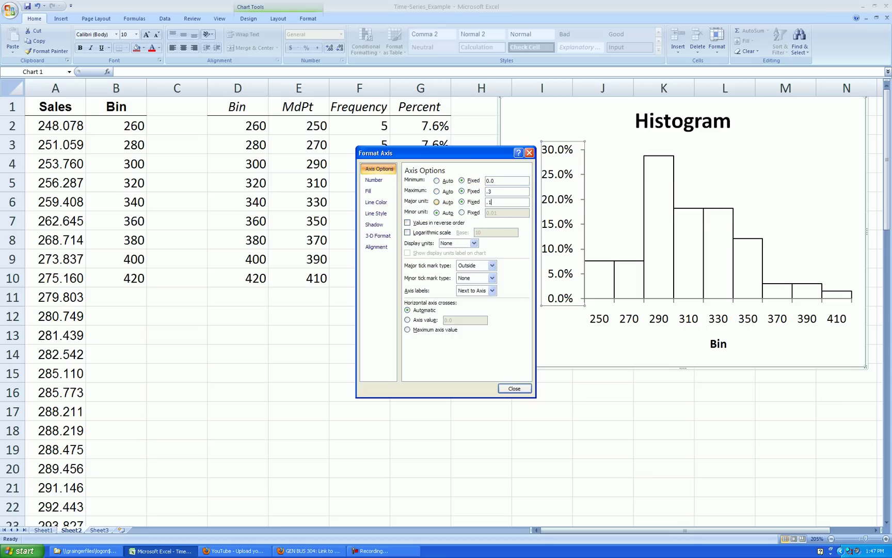
click(376, 180)
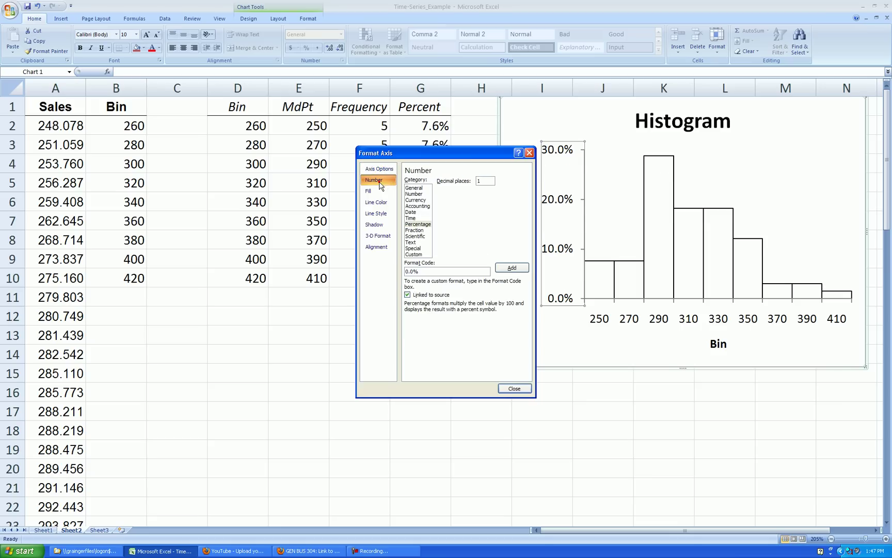
text(0)
click(514, 388)
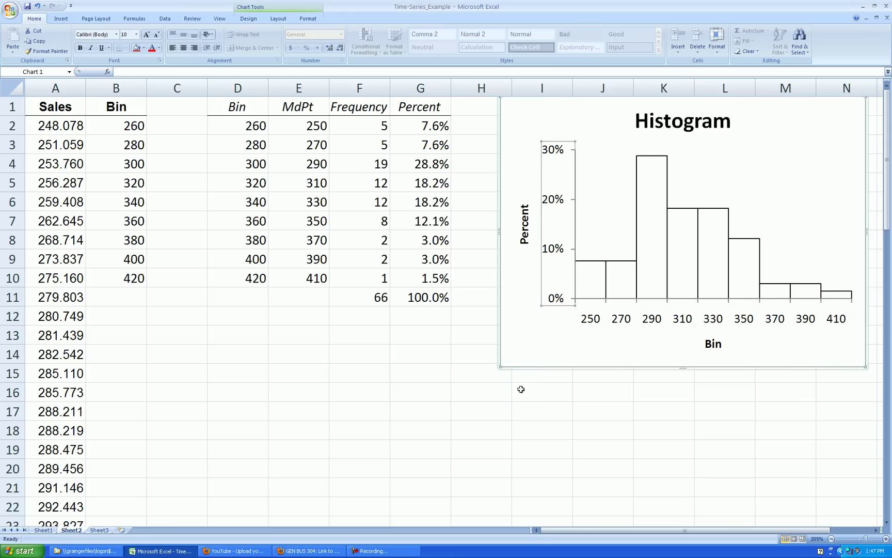
click(479, 350)
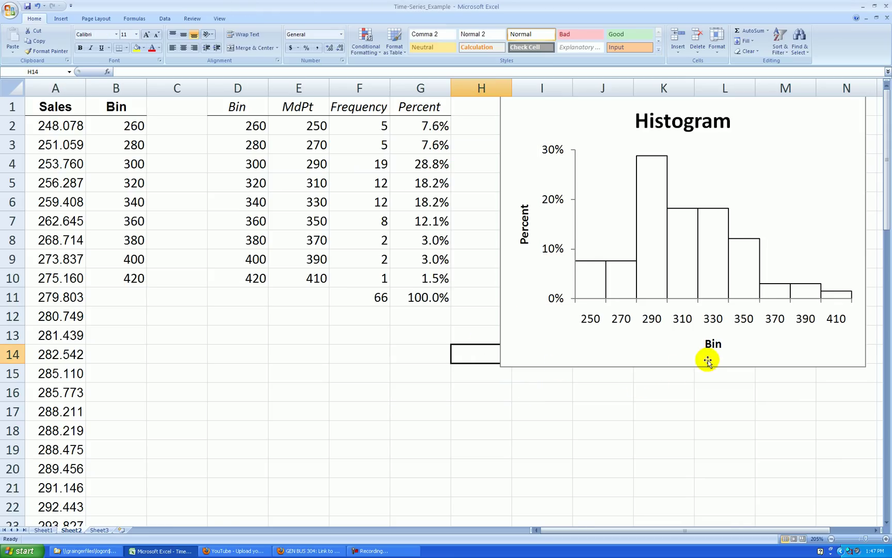
Replace the Bin horizontal axis title with 'Retail Sales'.
click(718, 346)
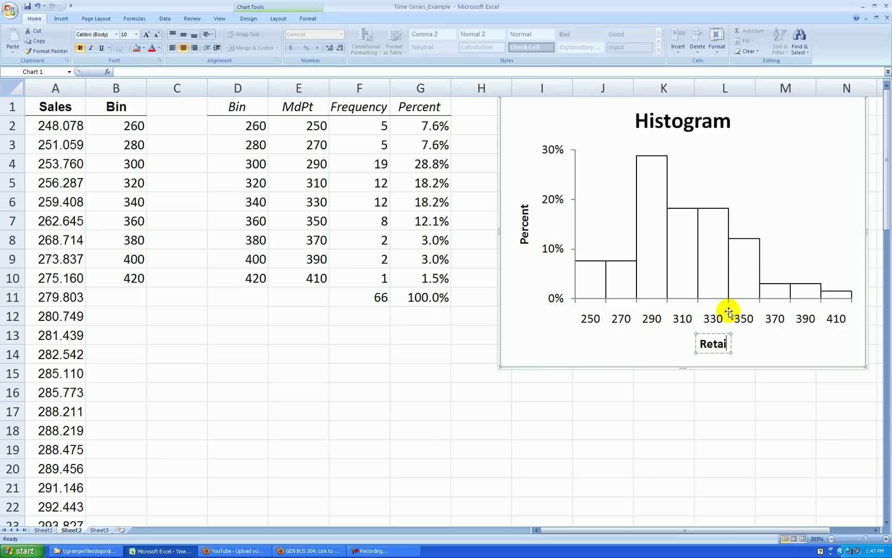
text(Retail Sale)
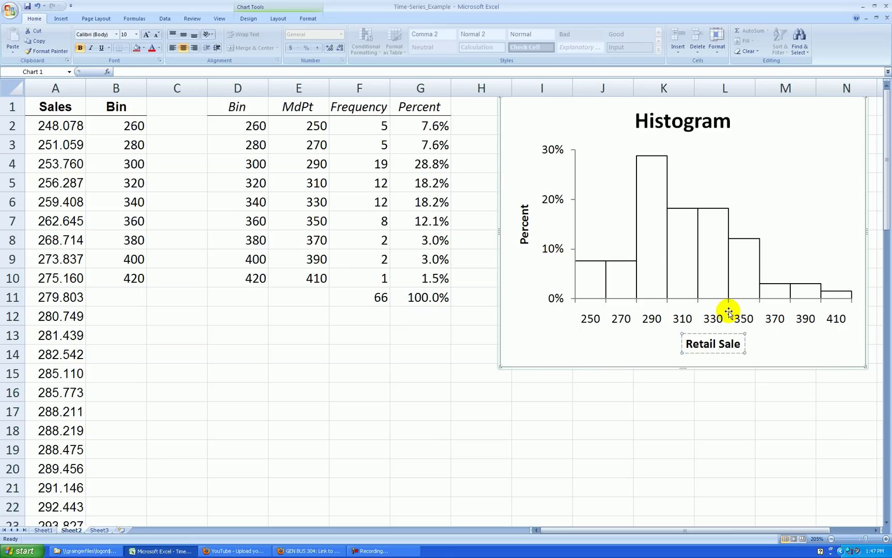
text(s)
Extend the chart title with 'of US Retail sales' and '(billions) jan 01 - Jun 06'.
click(721, 124)
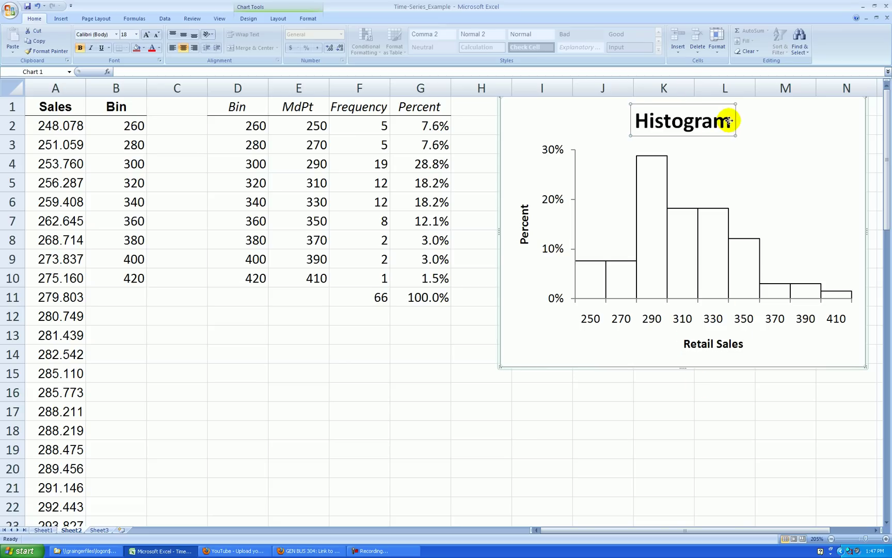
click(745, 121)
text(of)
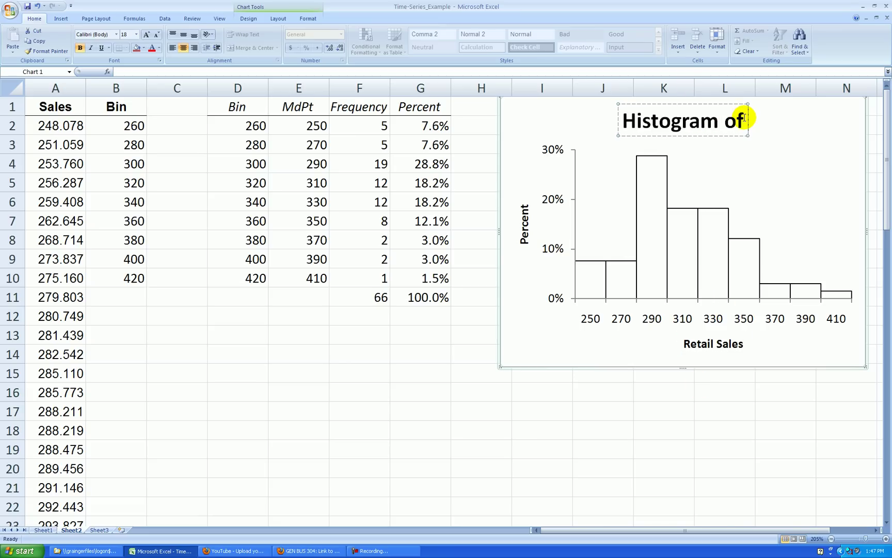
text( US REtai)
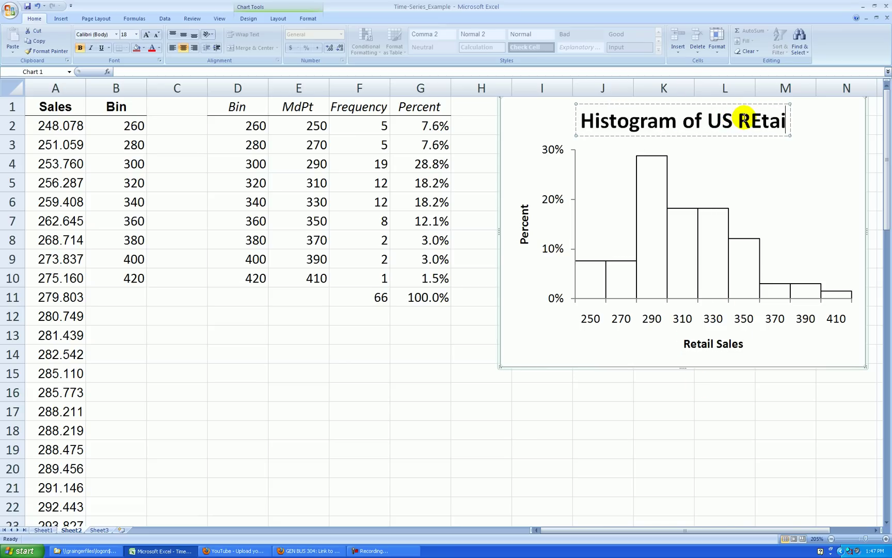
key(BackSpace)
key(BackSpace)
key(BackSpace)
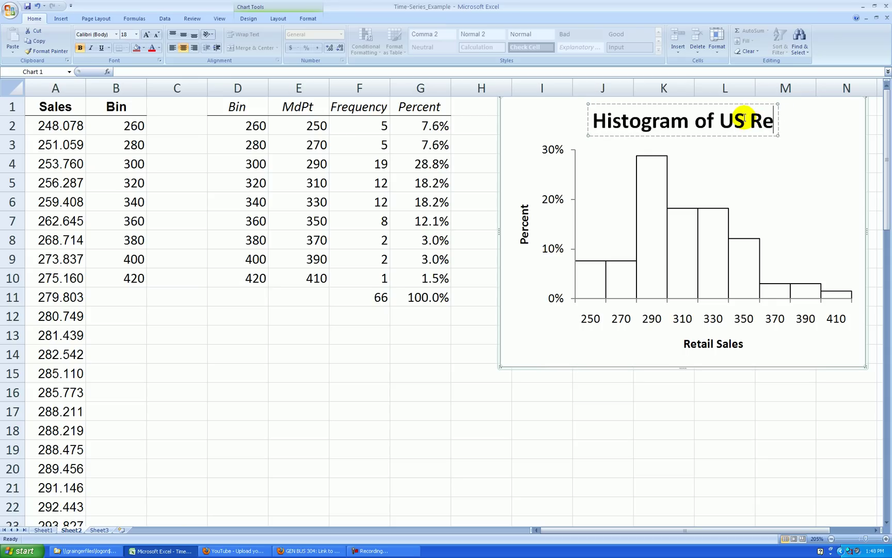
text(tail sales)
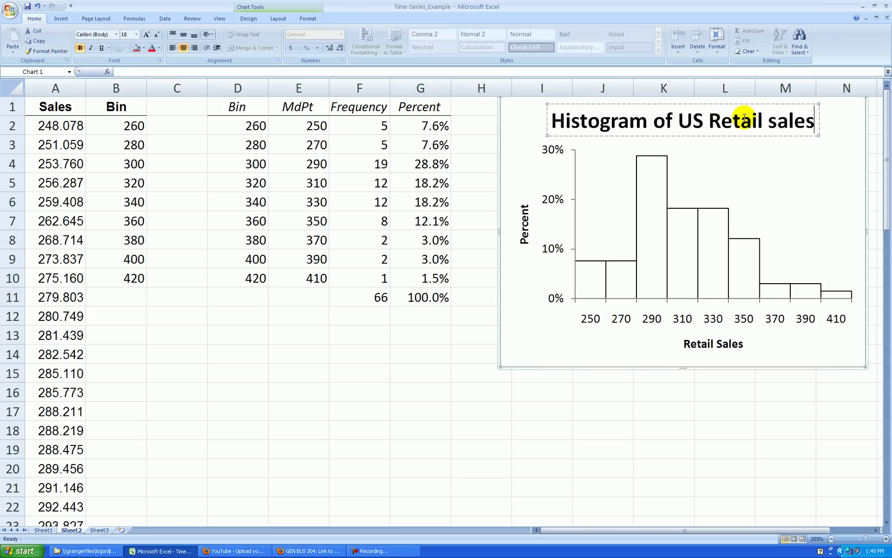
key(Return)
text((billions)
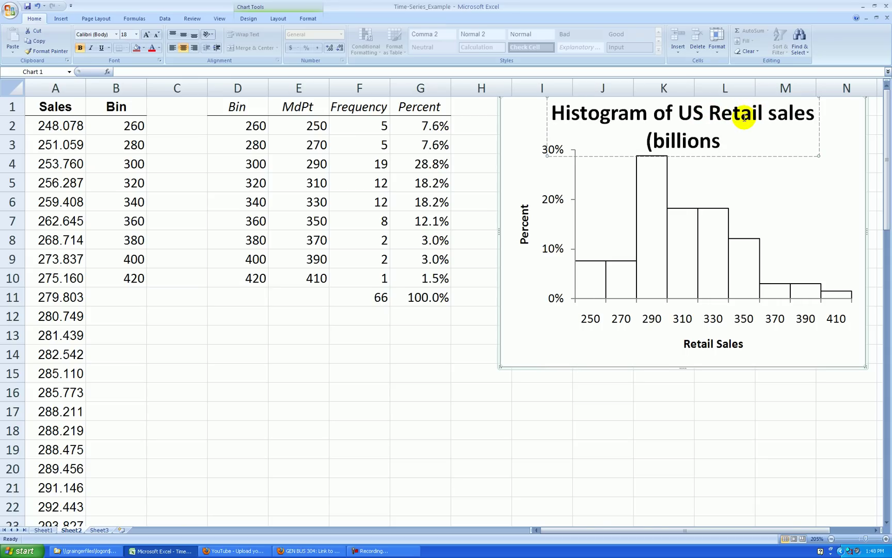
text())
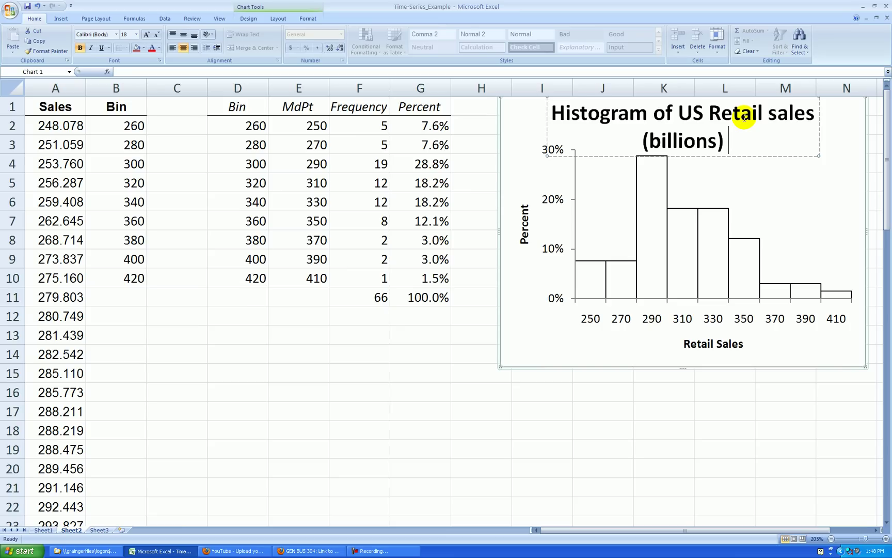
text( jan 01 )
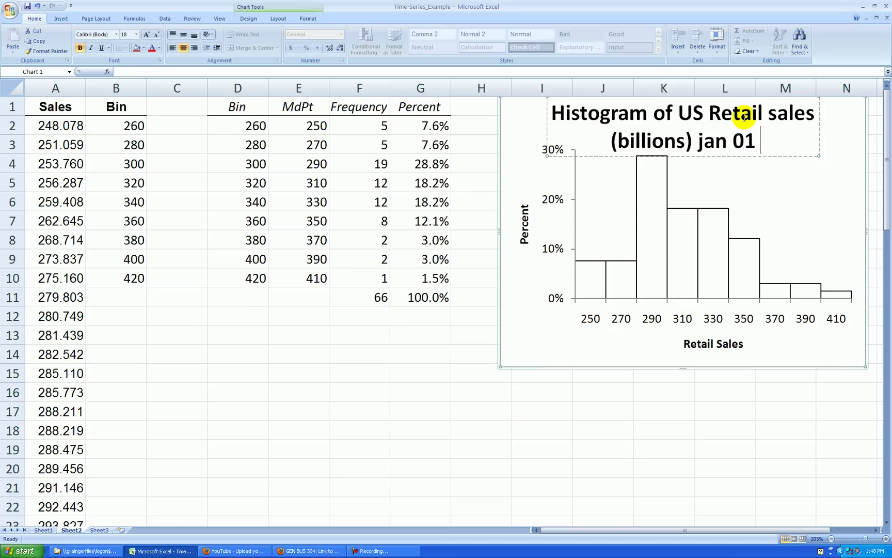
text(- Jun )
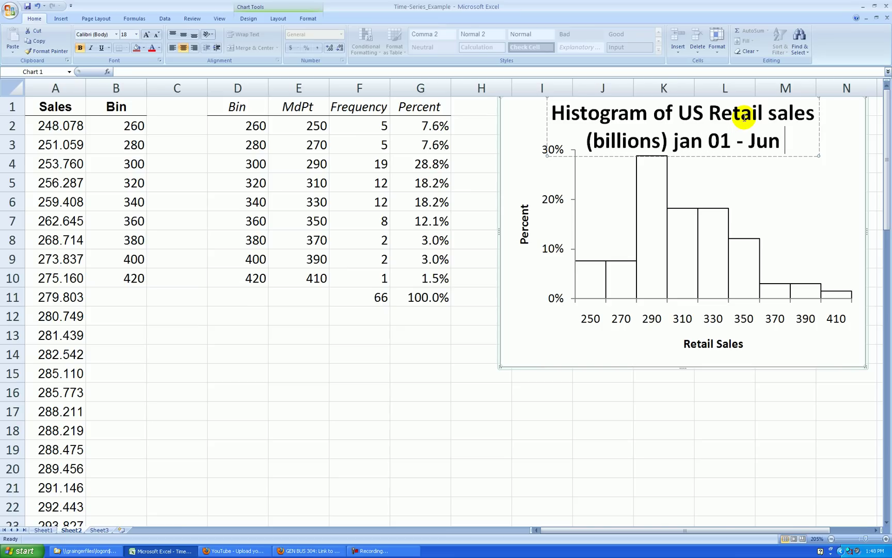
text(06)
click(480, 316)
Capitalise 'jan' to 'Jan' in the chart title.
click(674, 154)
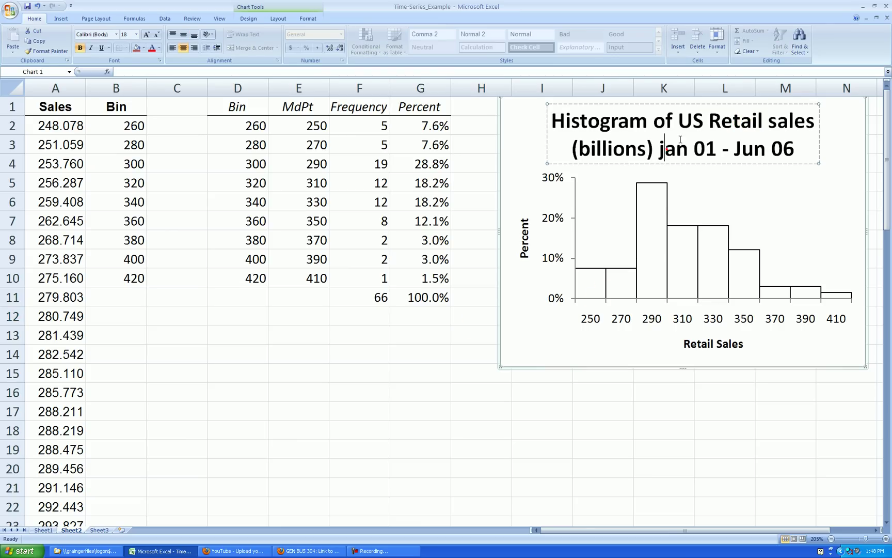
key(BackSpace)
text(J)
click(468, 314)
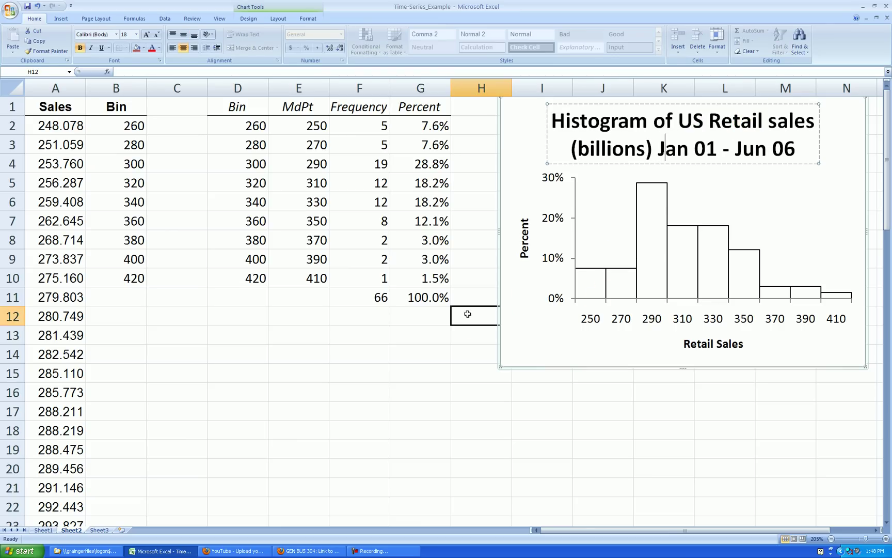
click(708, 157)
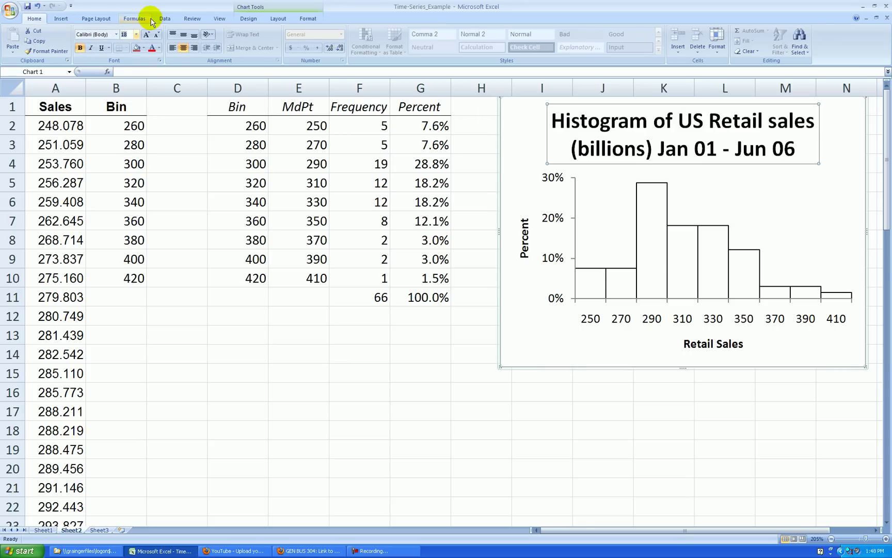
Set the chart title font size to 11 pt.
click(124, 34)
text(11)
key(Return)
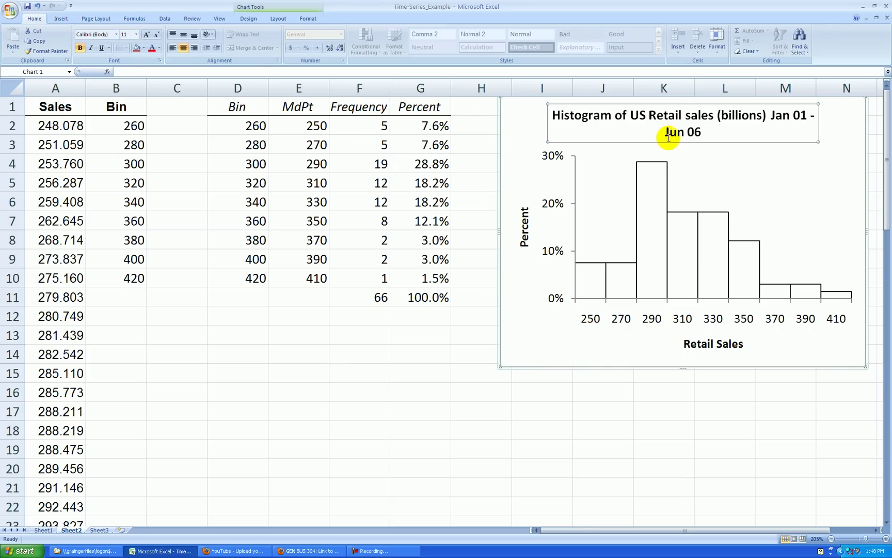
Widen the chart so the whole title fits on one line.
scroll(506, 402, down, 3)
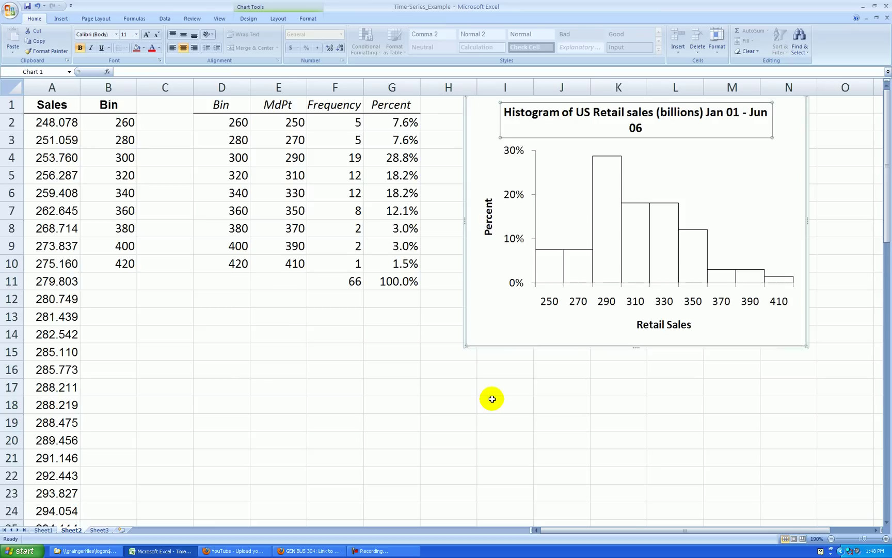
click(507, 397)
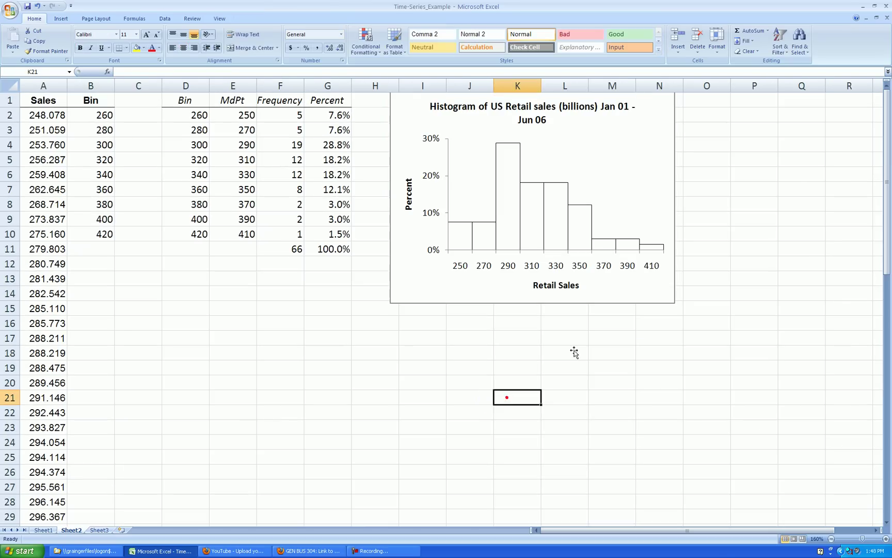
click(674, 177)
drag(674, 194, 695, 194)
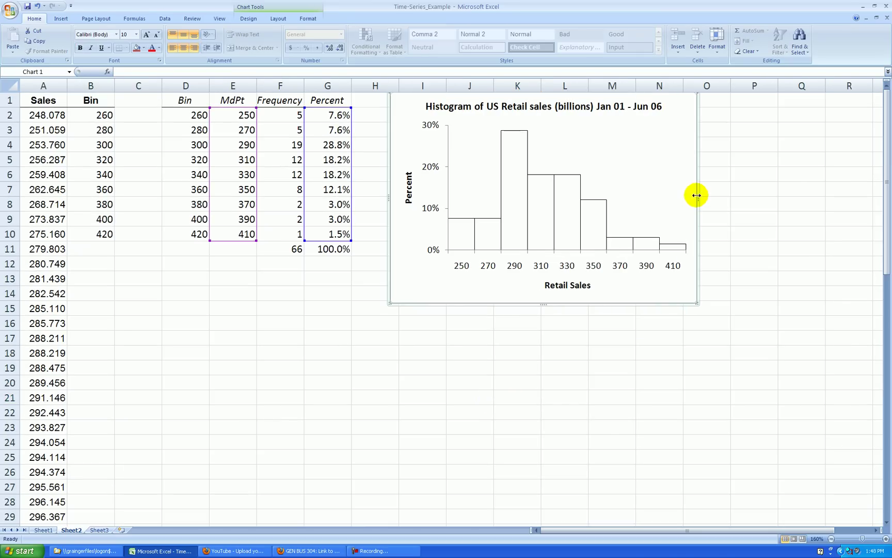
click(553, 109)
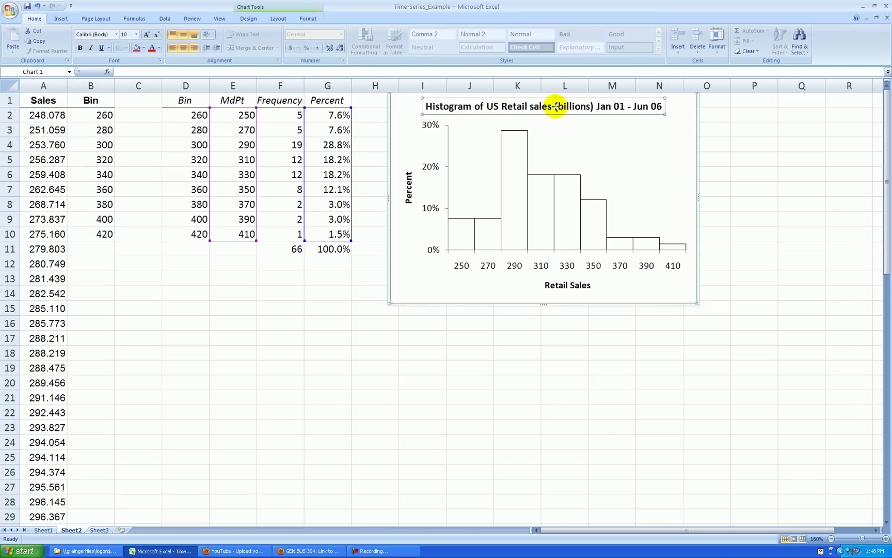
click(611, 337)
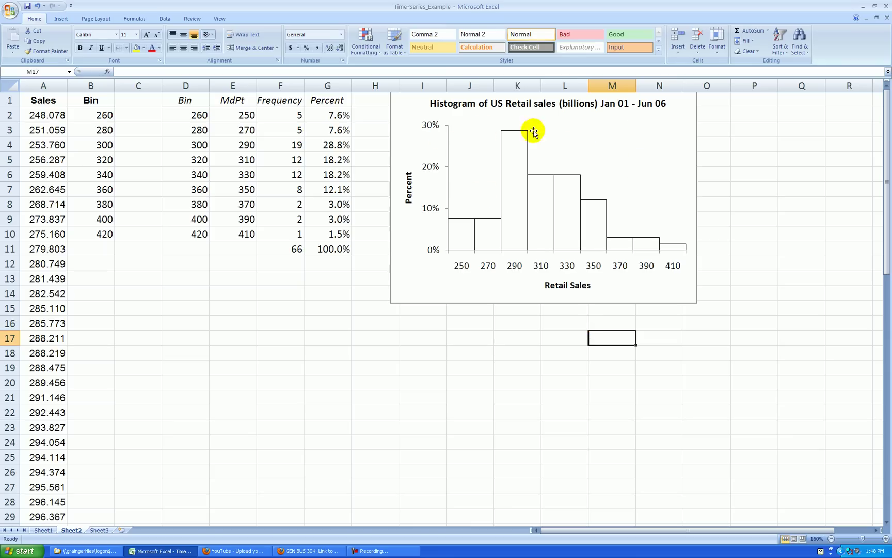
Give the plot area a solid gray border line.
right_click(621, 171)
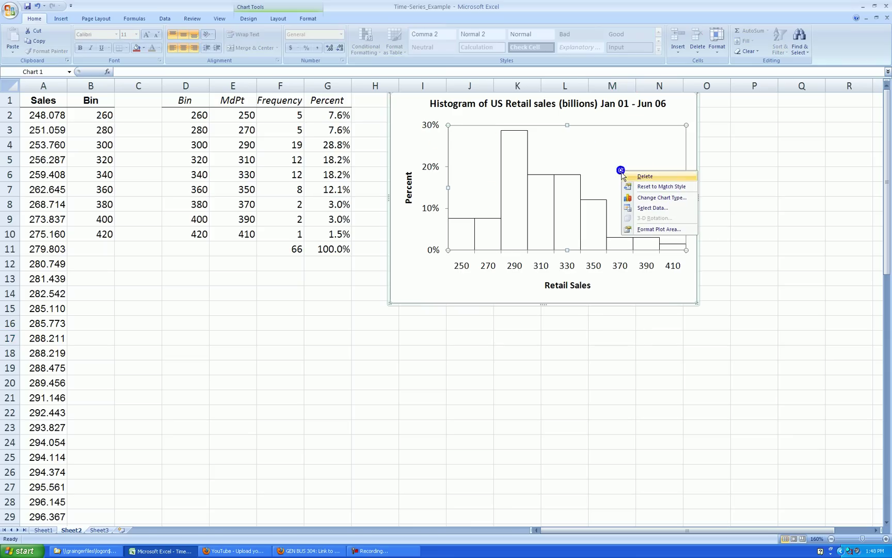
click(654, 231)
click(385, 180)
click(409, 182)
click(410, 191)
click(442, 219)
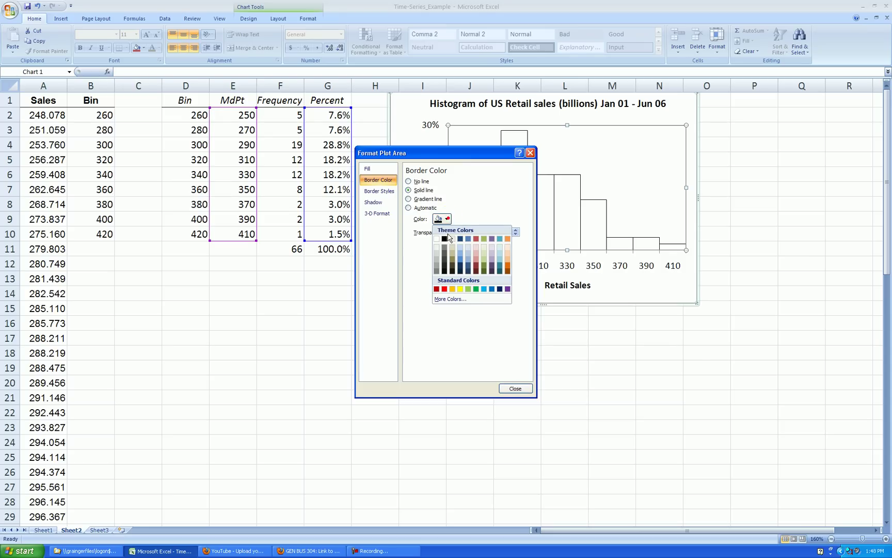
click(434, 271)
click(512, 388)
click(653, 356)
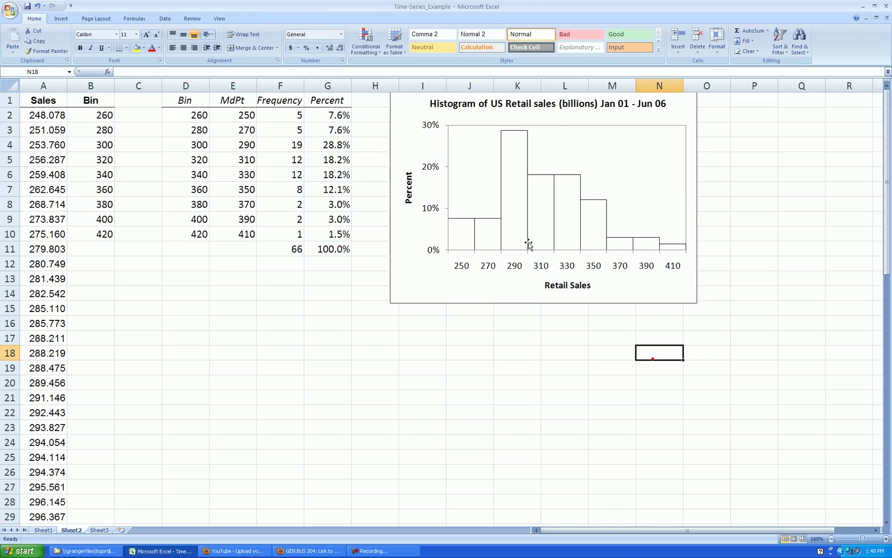
Set the chart area border to No line and stretch the chart taller.
right_click(409, 284)
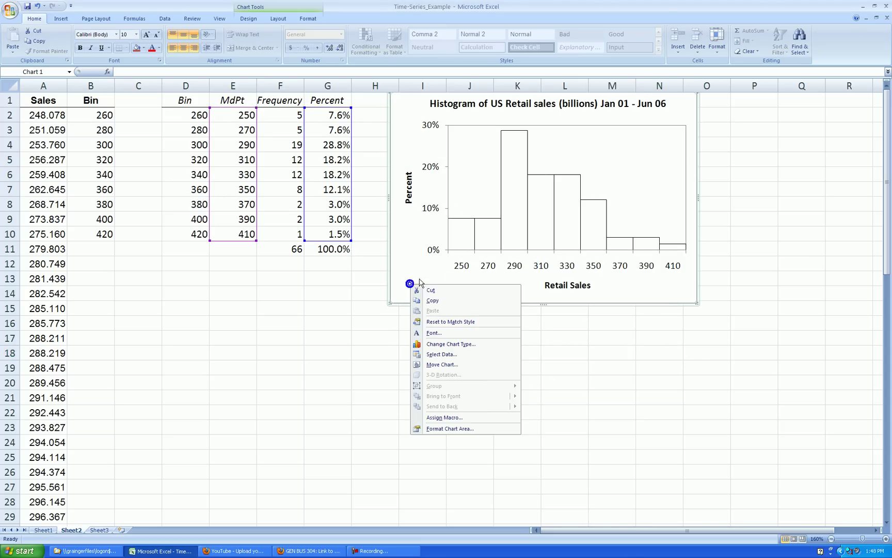
click(456, 419)
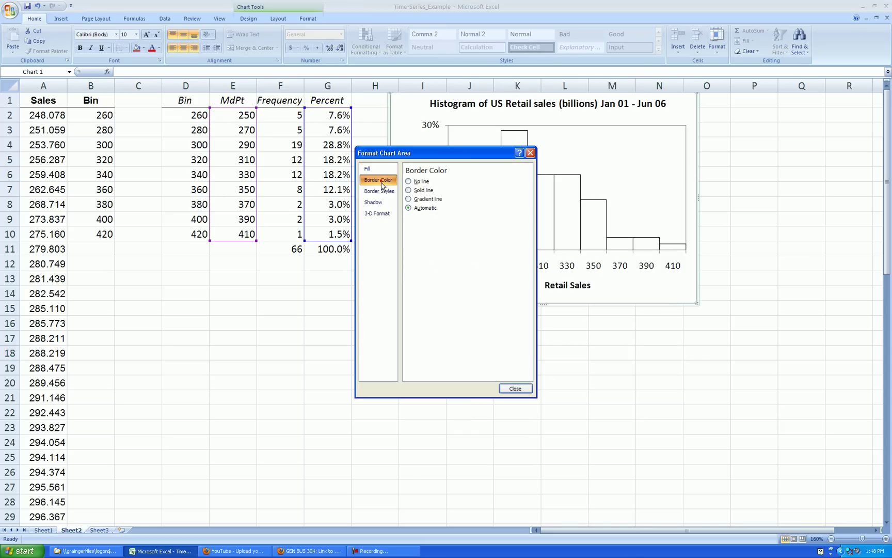
click(408, 181)
click(515, 388)
click(575, 370)
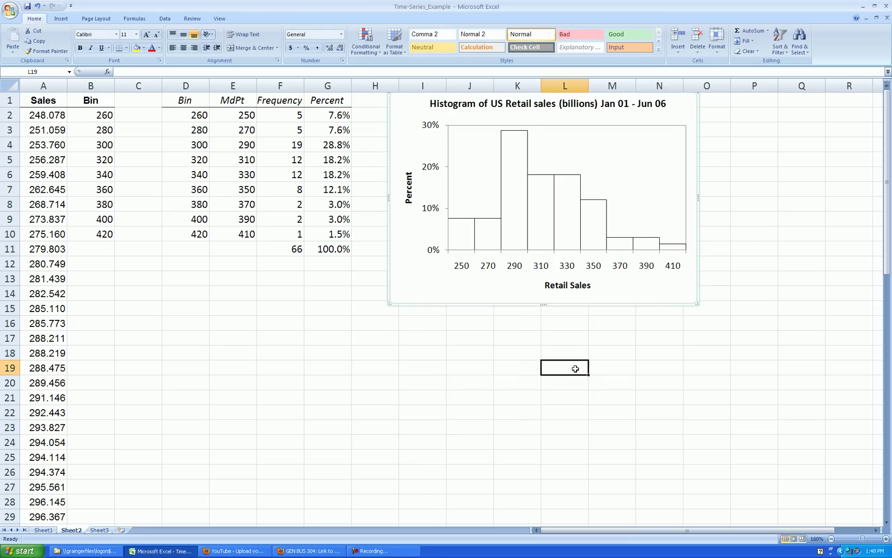
click(602, 285)
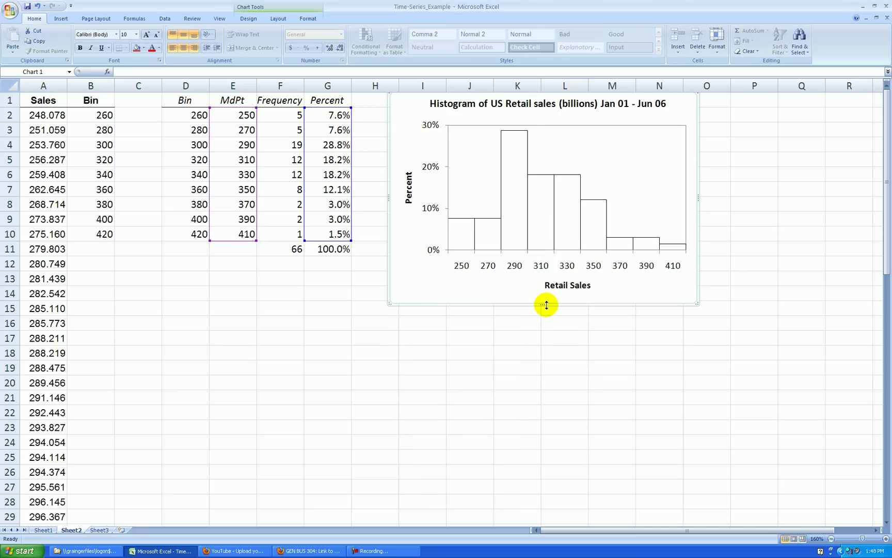
drag(547, 305, 544, 327)
click(783, 246)
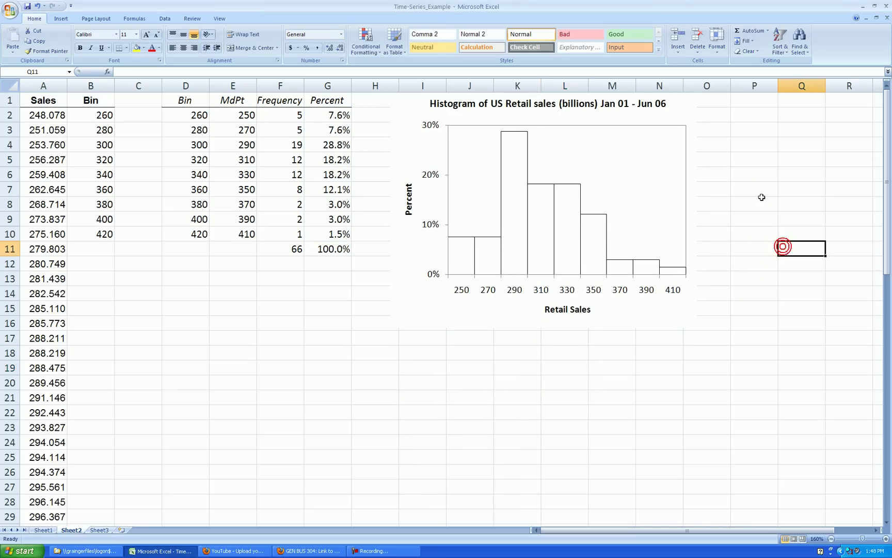